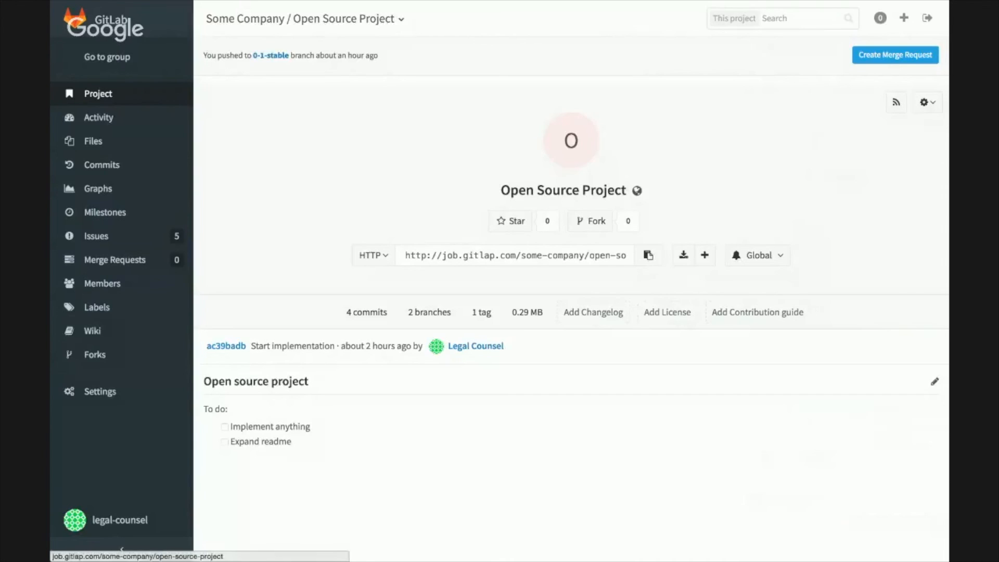
Step: Start a new issue in the project titled "Add MIT license"
click(93, 141)
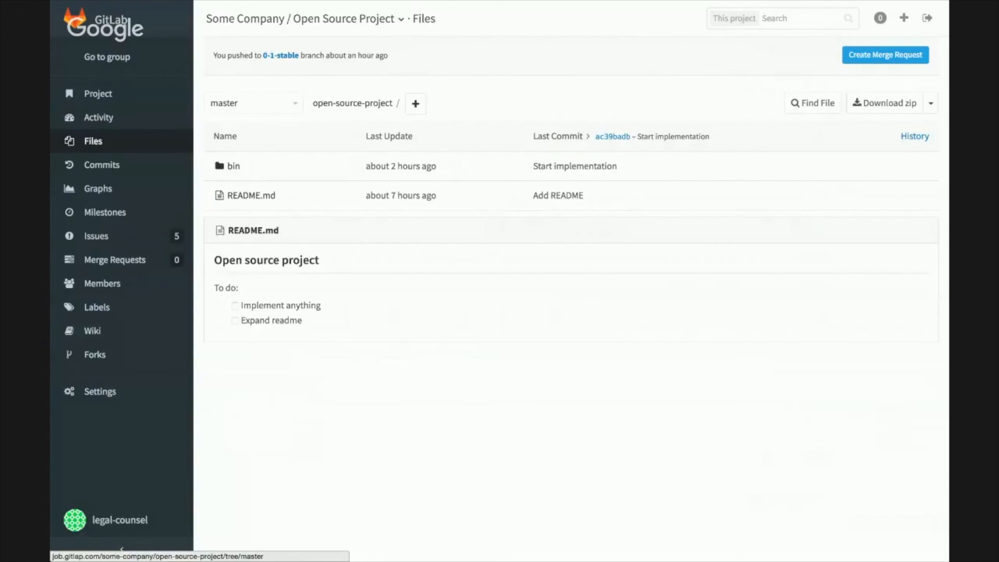
click(96, 236)
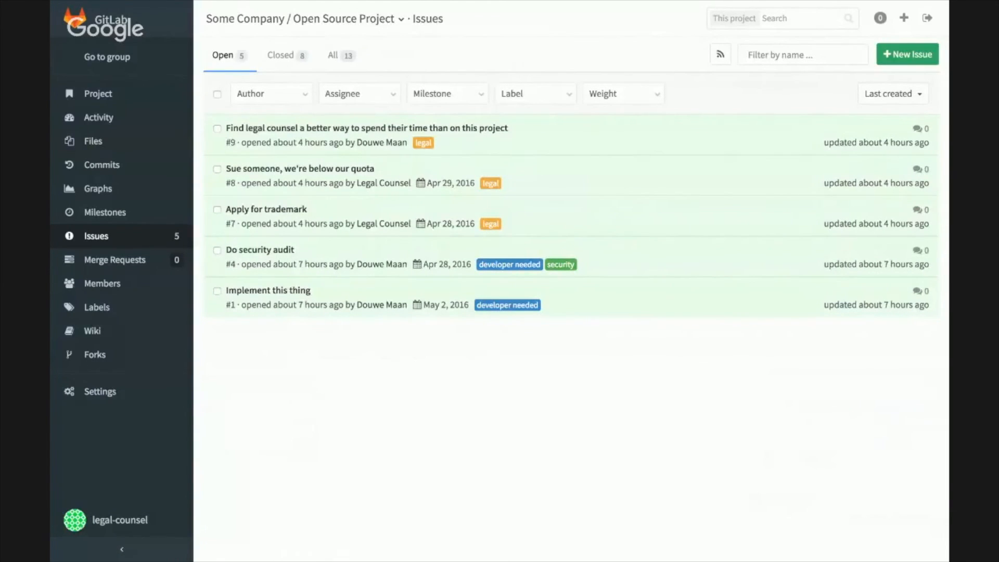
click(907, 54)
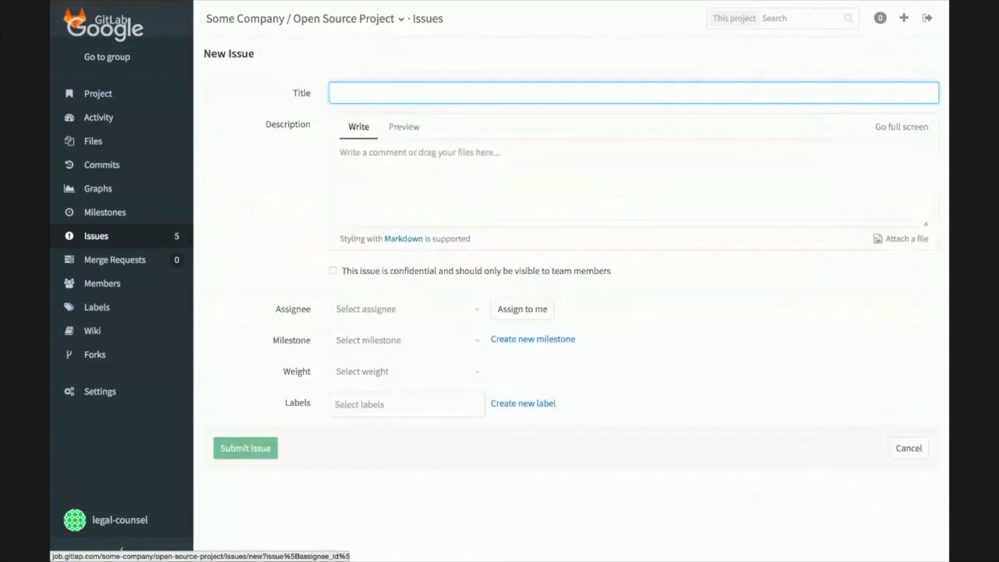
text(Add)
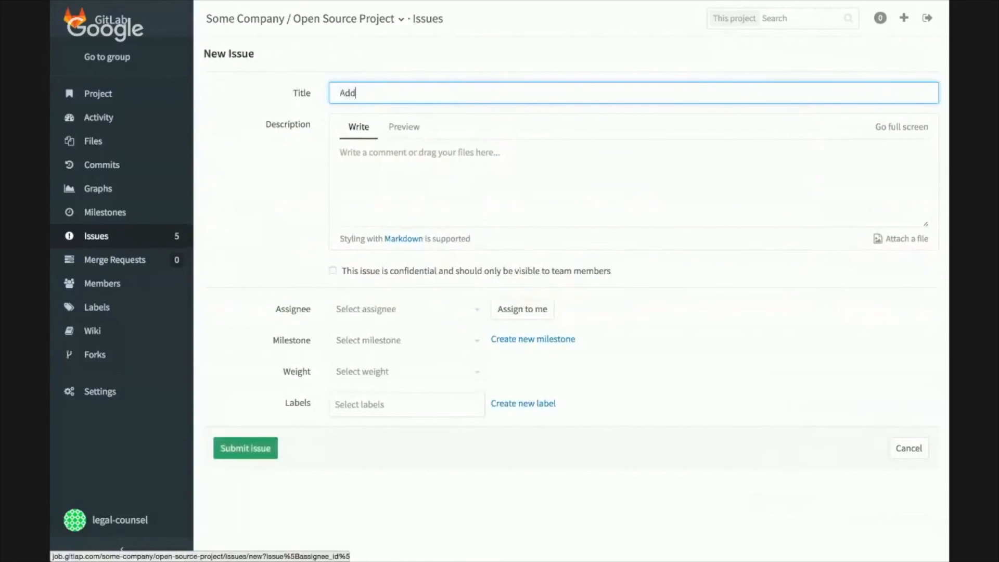
text( license)
key(alt+Left)
text(MIT)
key(Tab)
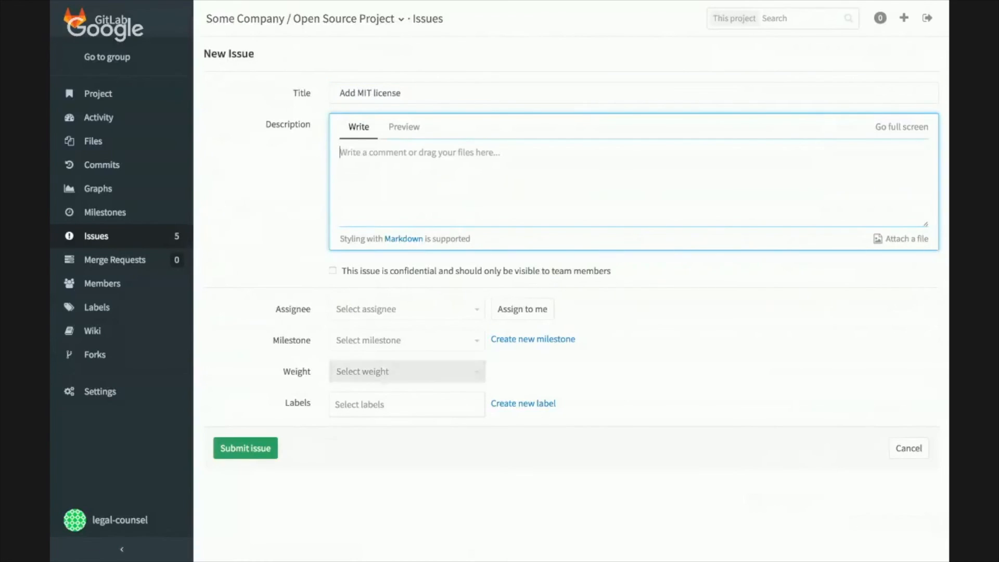
Step: Assign the labels "legal" and "developer needed" to the new issue
click(407, 404)
key(Down)
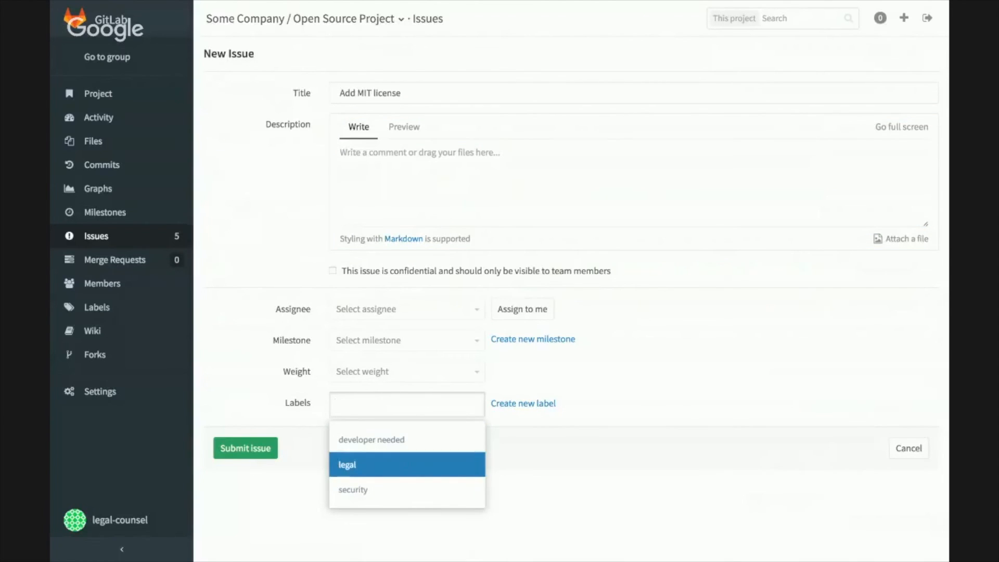
key(Return)
key(Down)
key(Return)
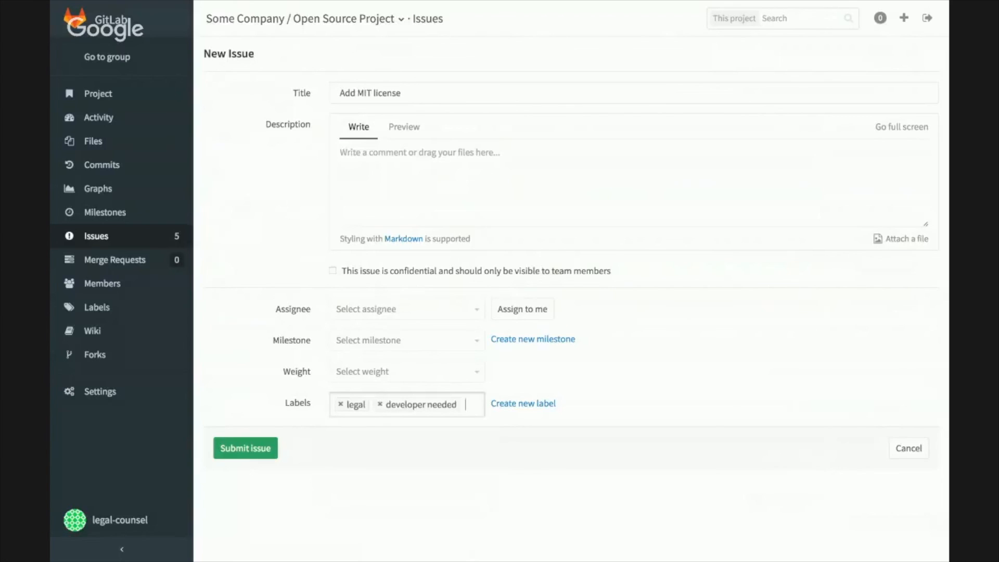
Step: Submit the issue and set its due date to April 28, 2016
click(245, 448)
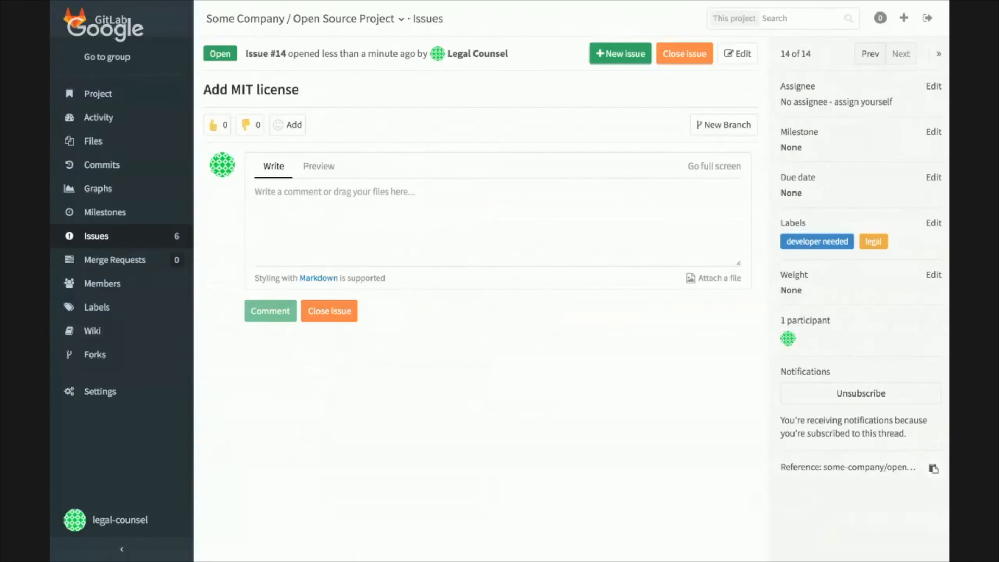
click(934, 177)
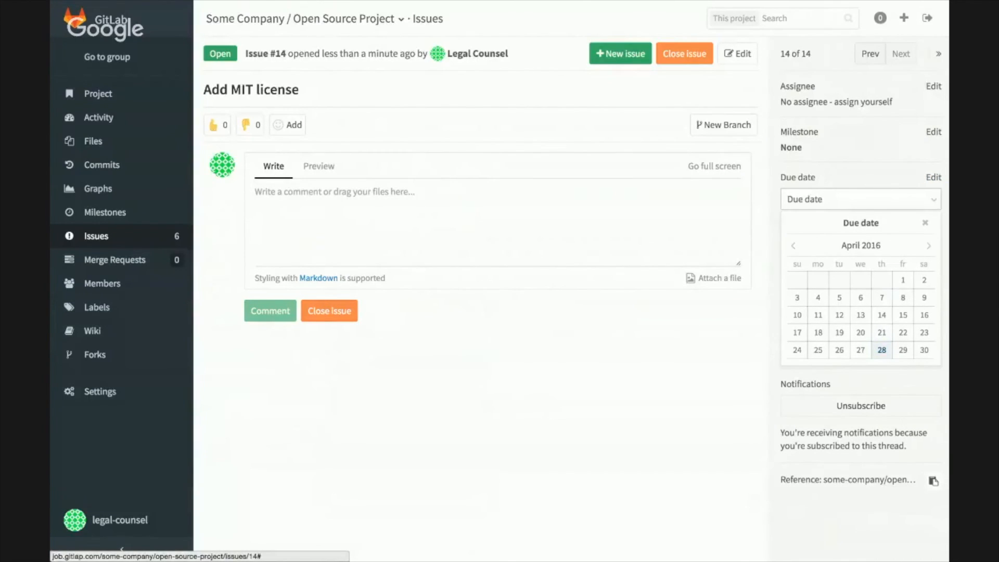
click(882, 349)
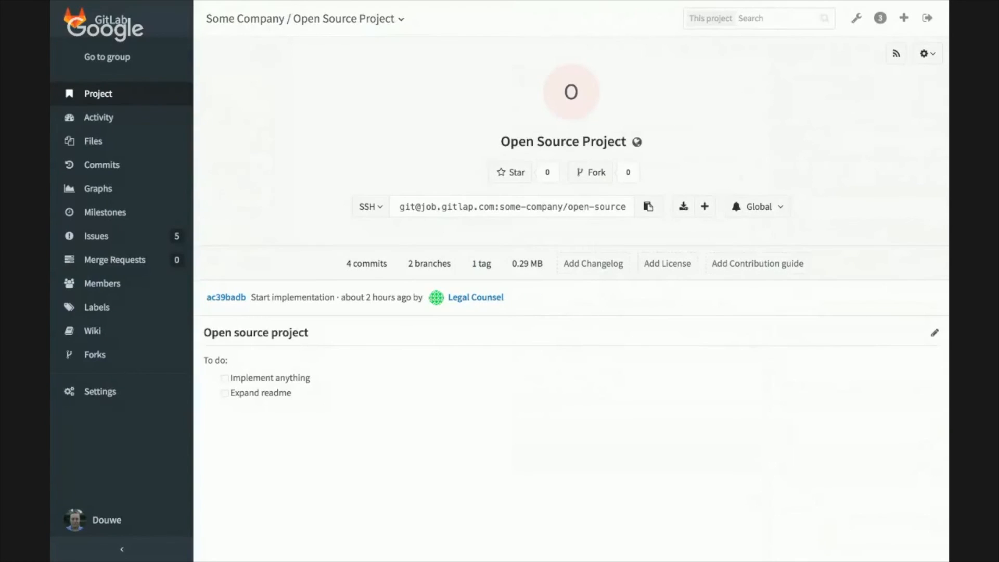
Step: Open the project's issue list and sort it by "Due soon"
click(96, 237)
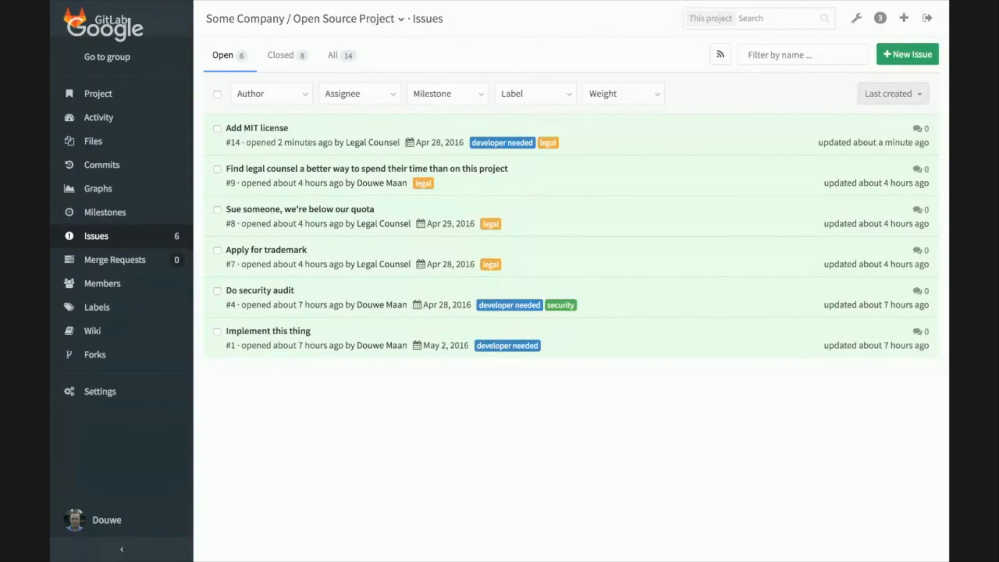
click(893, 94)
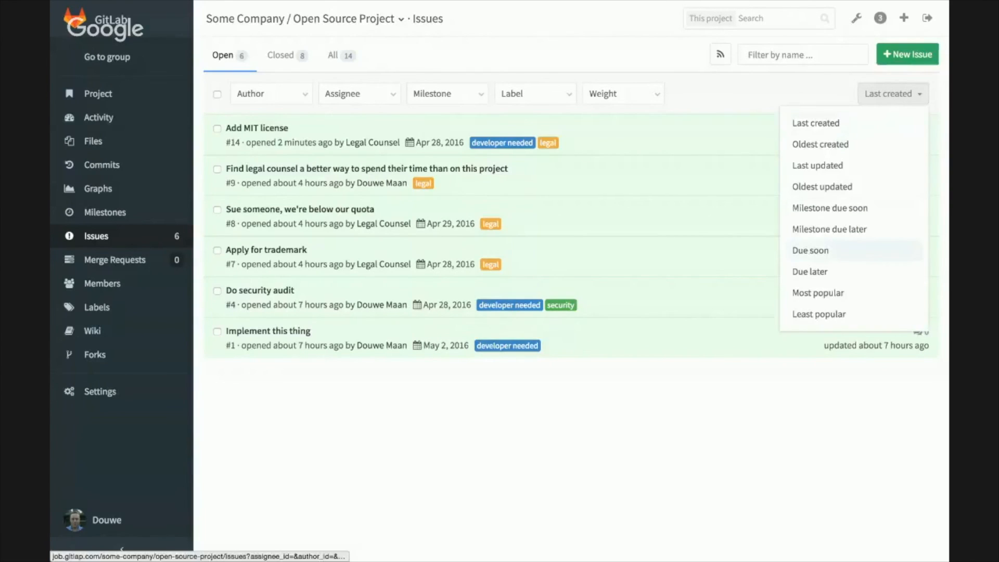
click(811, 251)
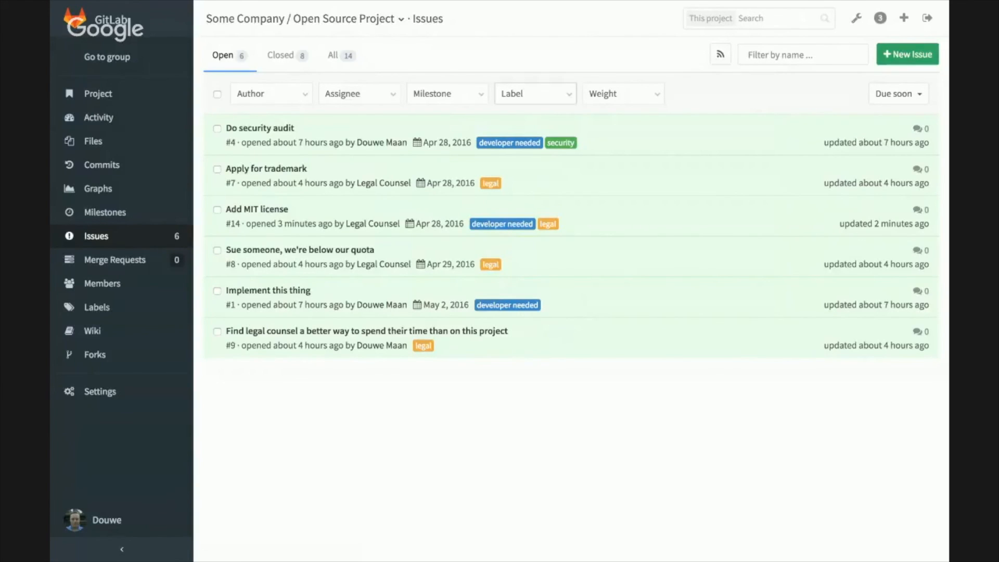
Step: Filter the issue list by the labels "legal" and "developer needed"
click(535, 93)
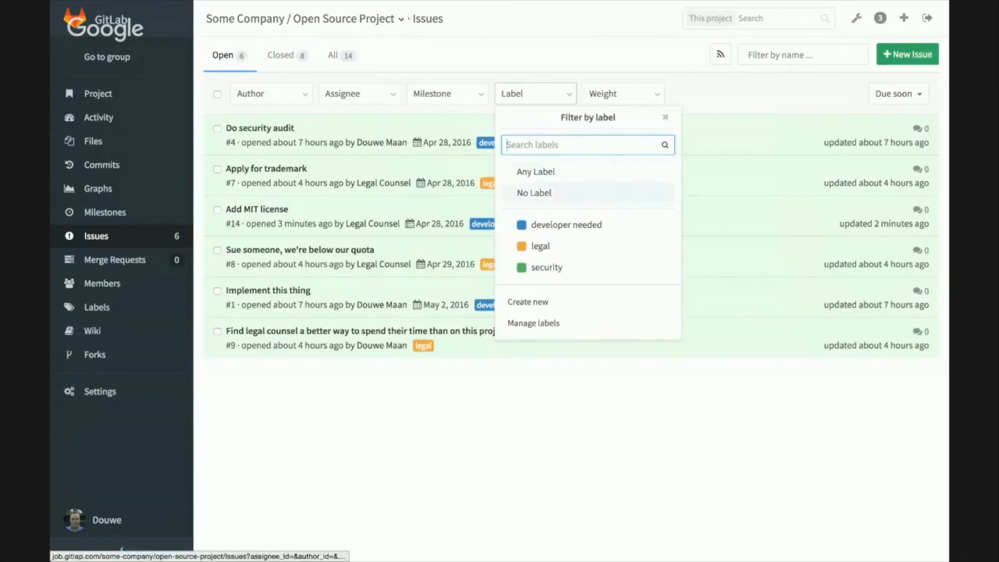
click(540, 246)
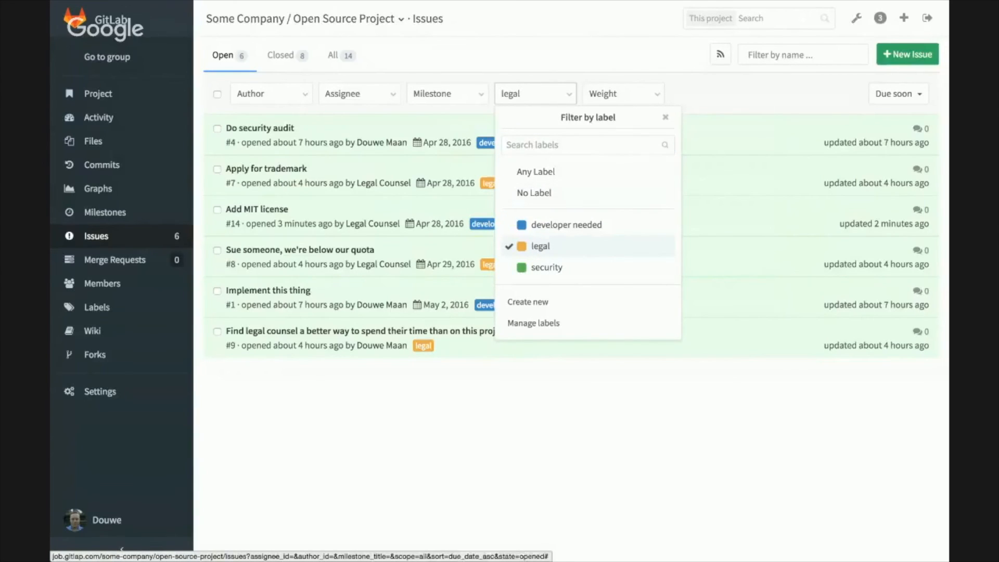
click(666, 117)
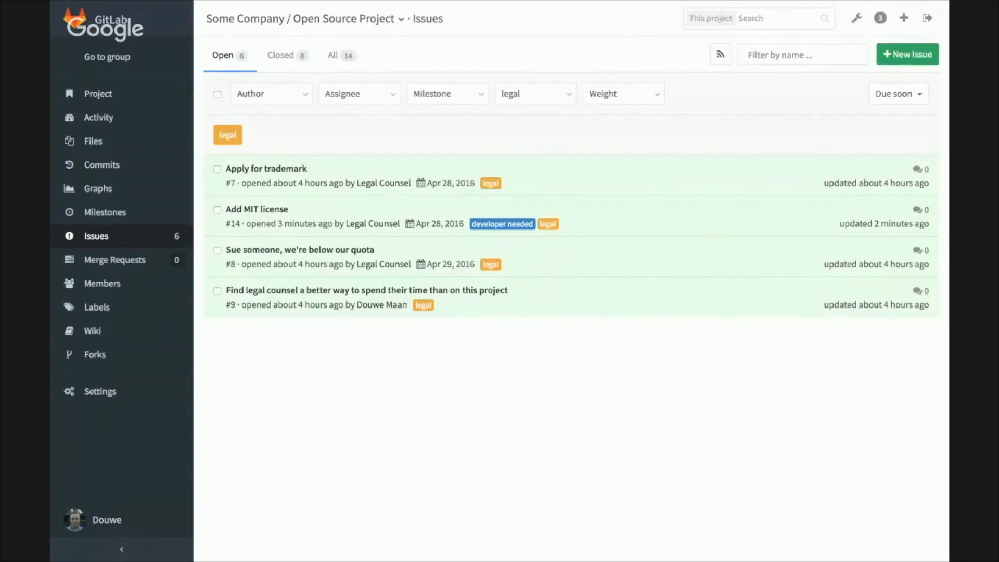
click(535, 93)
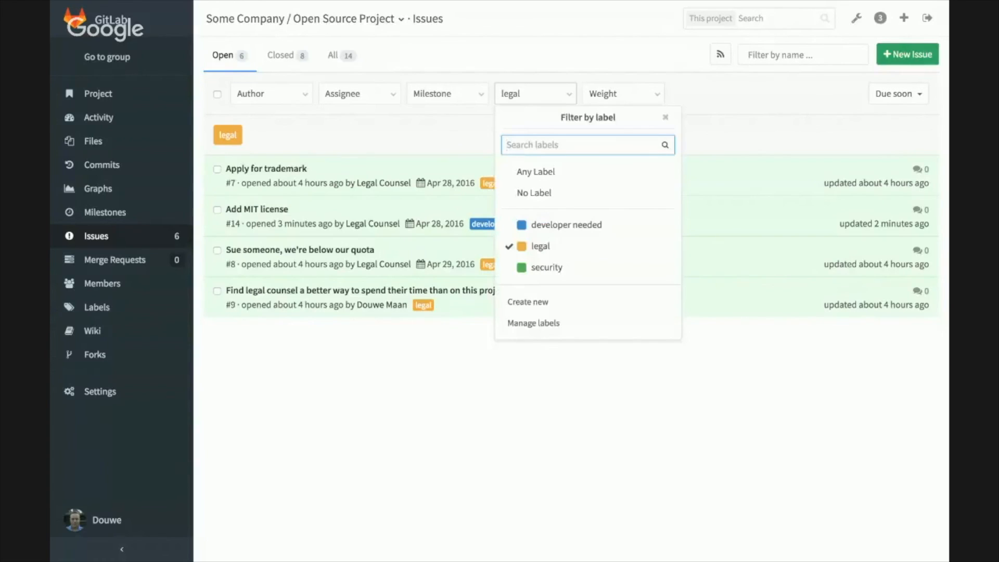
click(566, 224)
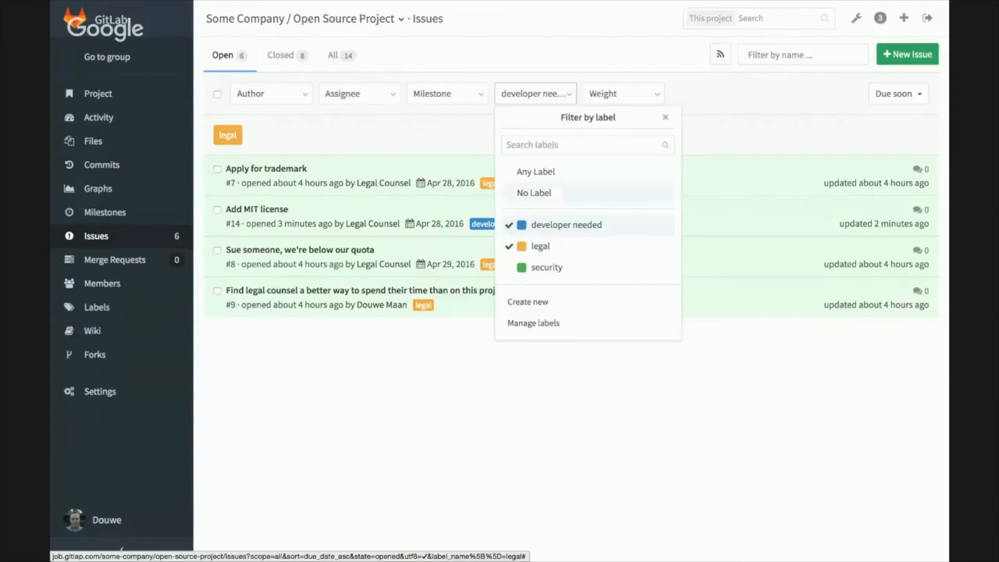
key(Escape)
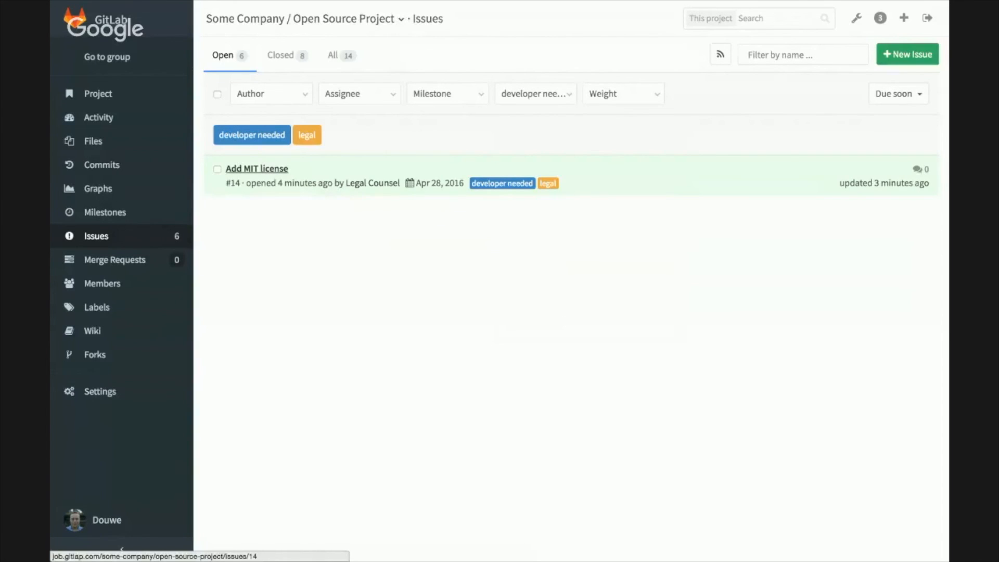
Step: Create a branch from the "Add MIT license" issue and start a new file named LICENSE on it
click(257, 168)
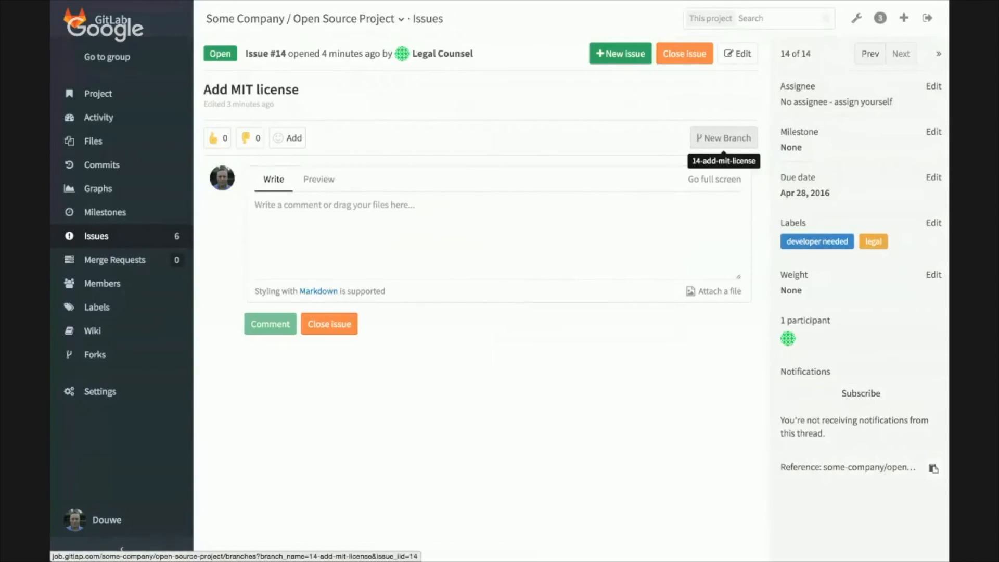
click(723, 137)
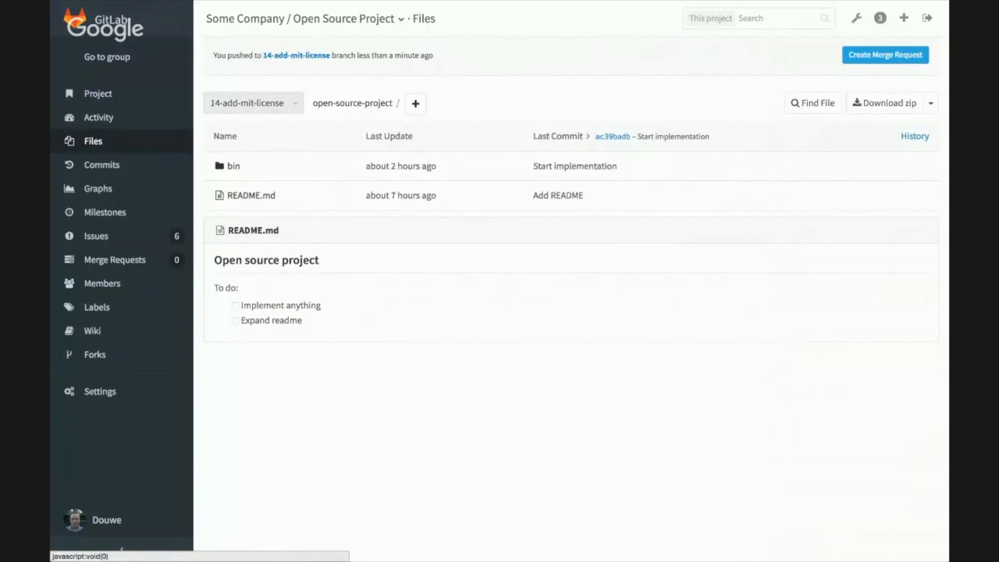
click(415, 103)
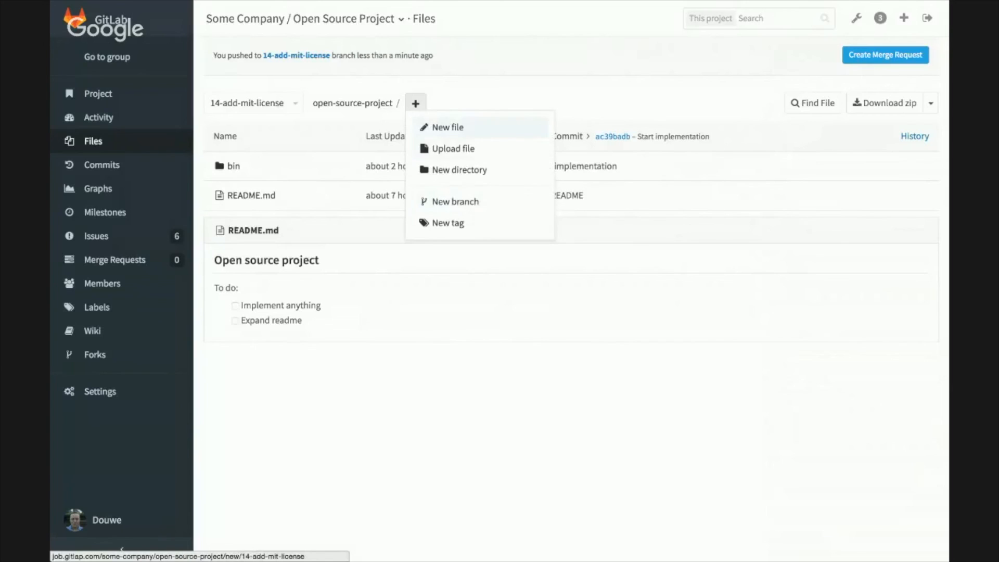
click(447, 127)
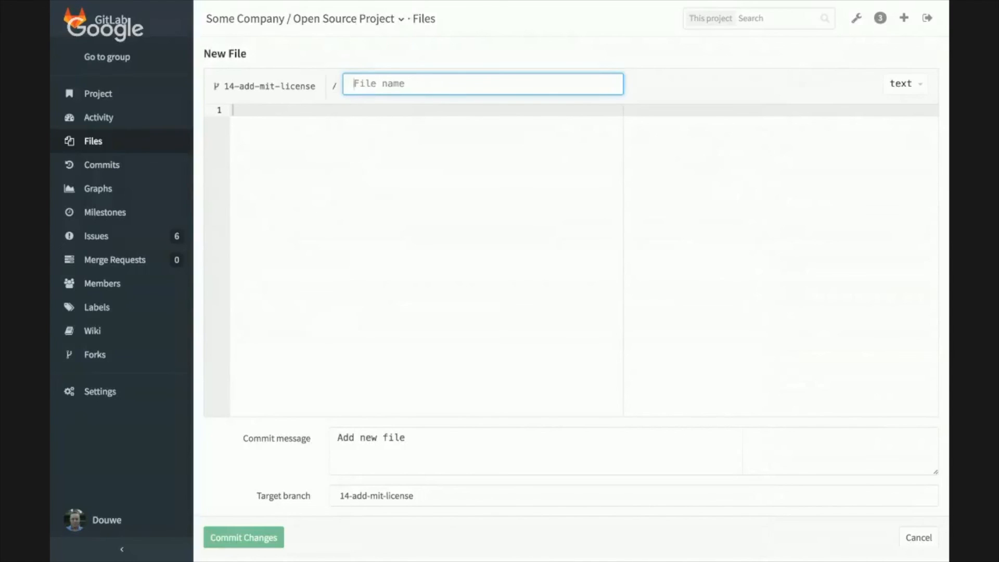
text(LICENSE)
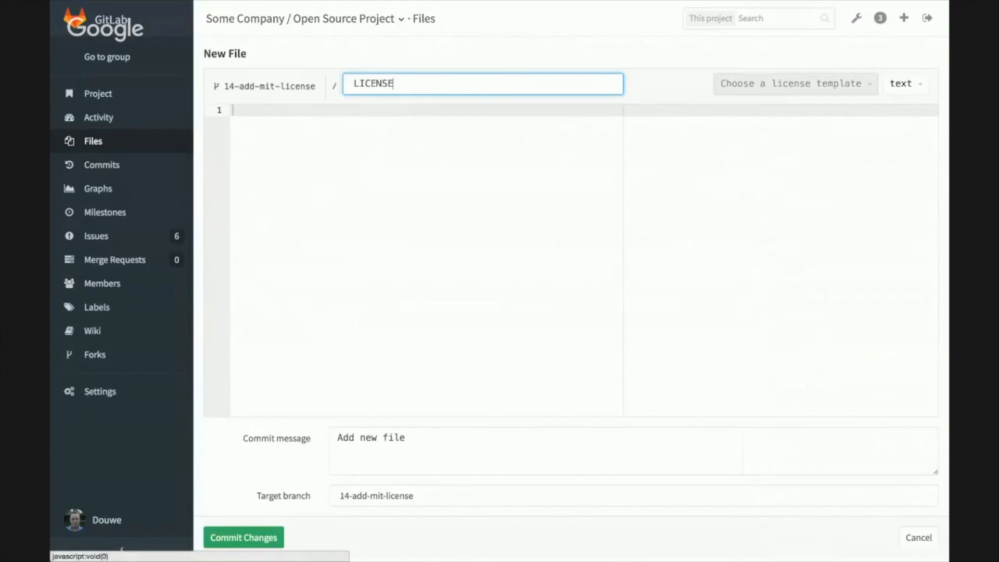
Step: Fill the LICENSE file with the MIT License template and check its copyright line
click(795, 84)
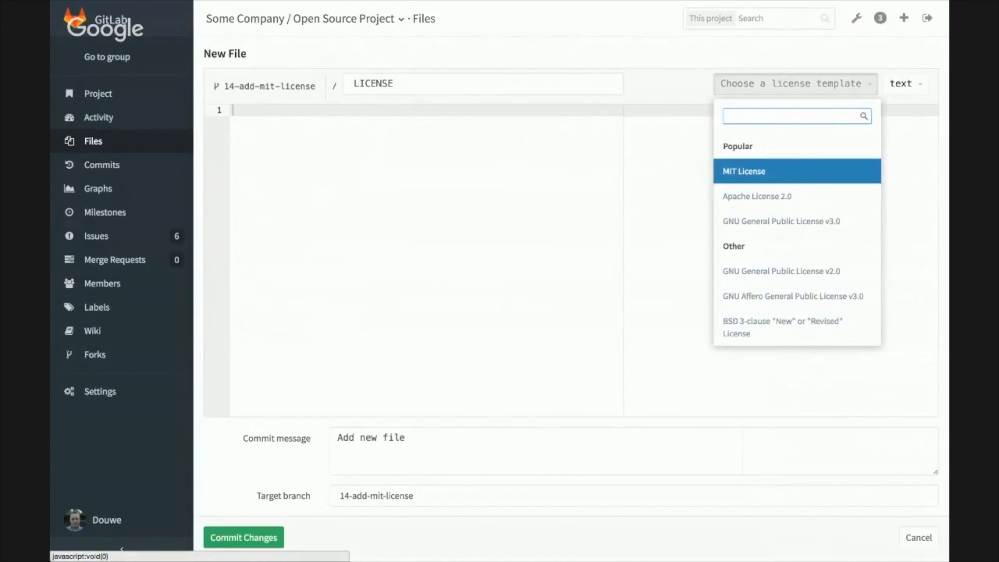
scroll(796, 235, down, 5)
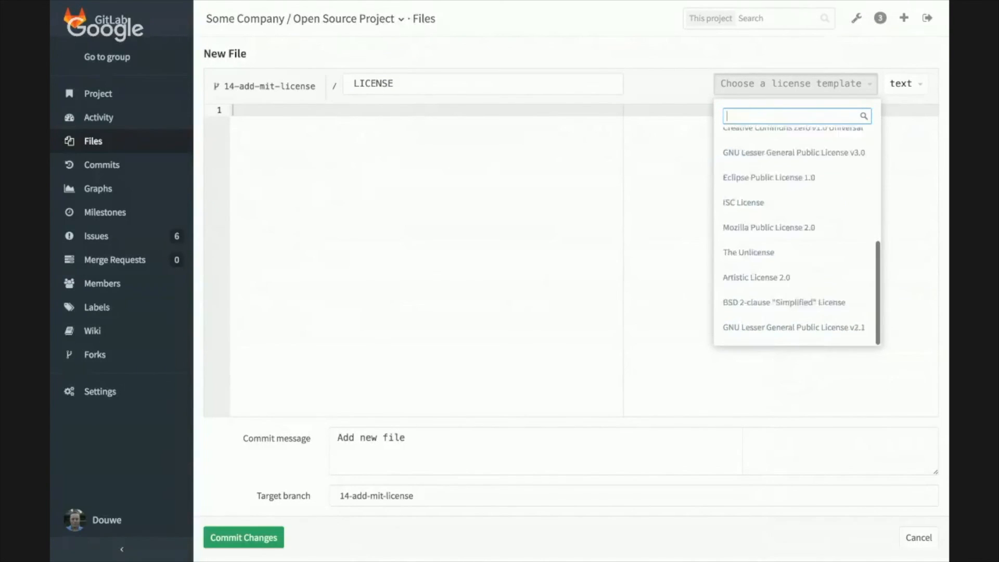
scroll(796, 234, up, 5)
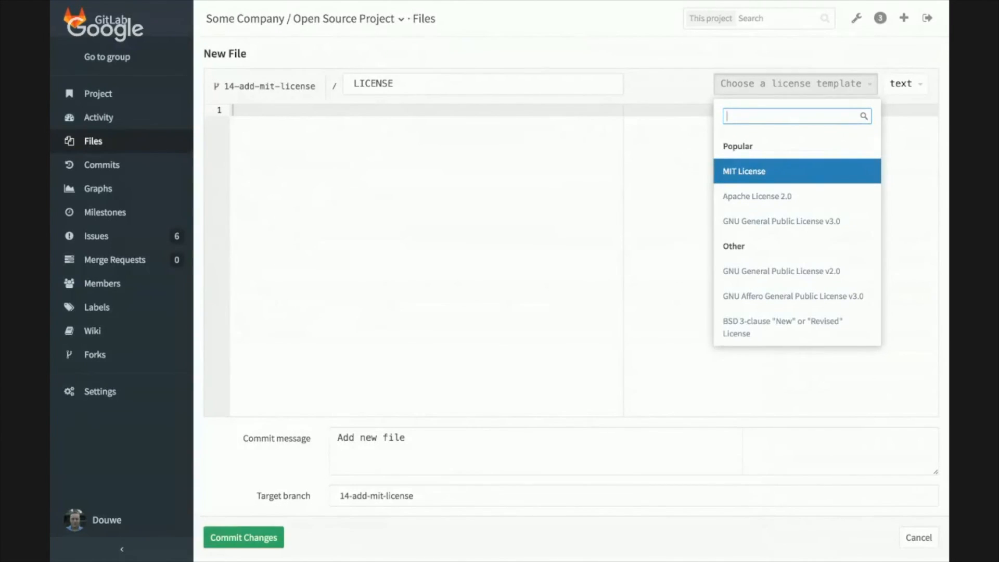
key(Return)
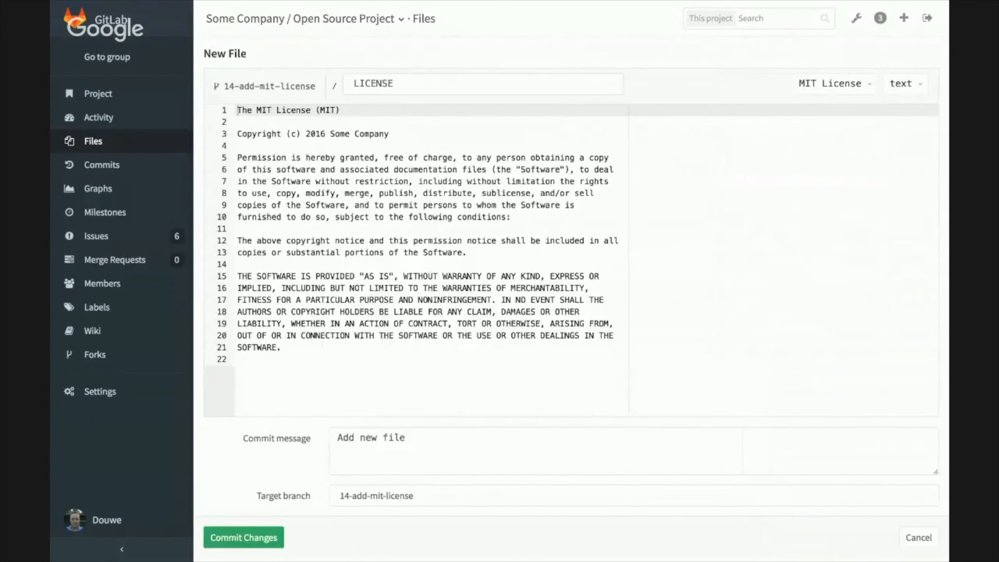
drag(390, 133, 307, 134)
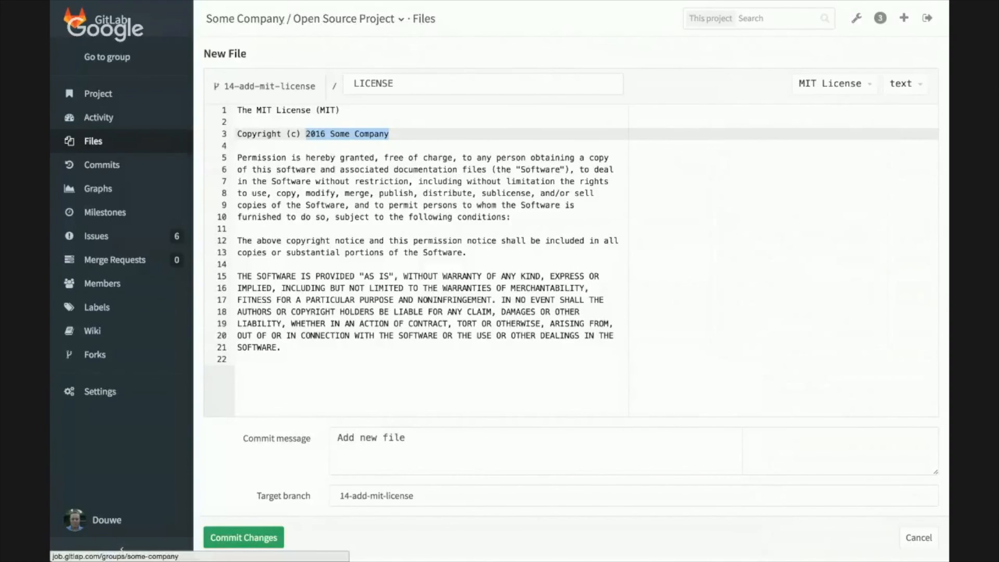
click(238, 122)
click(375, 134)
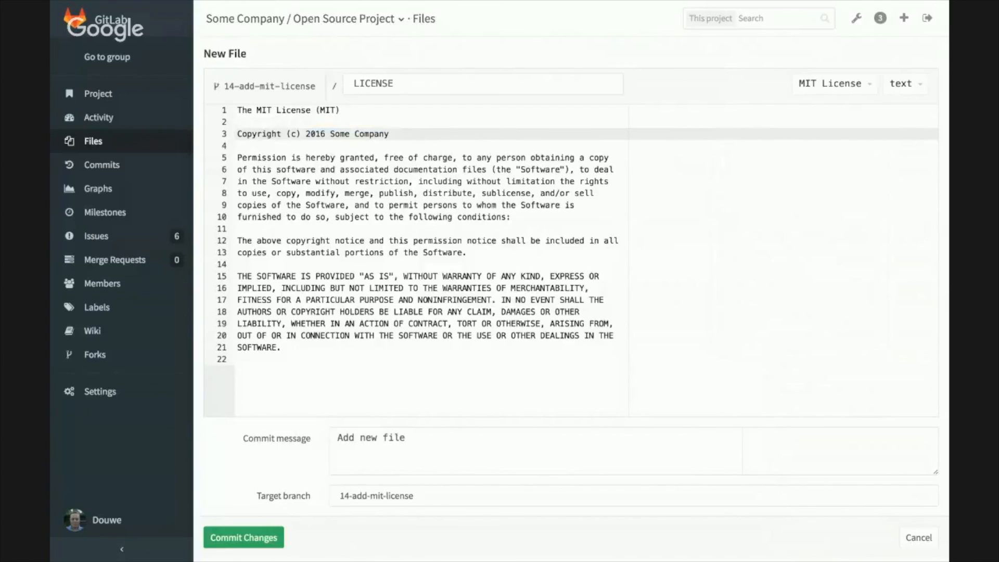
Step: Commit the file to the branch 14-add-mit-license with the message "Add MIT license file"
drag(359, 438, 405, 438)
text(M)
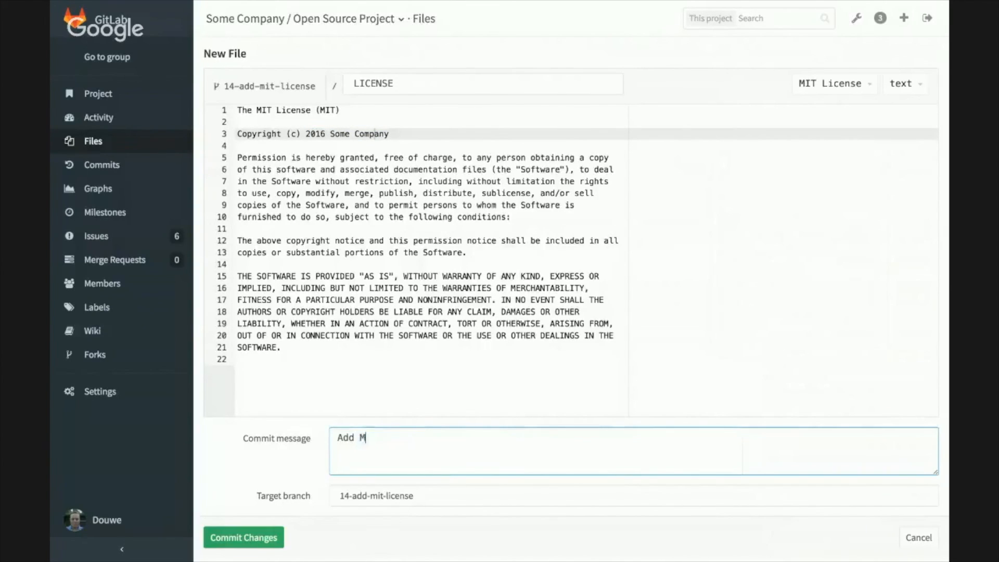
text(IT license file)
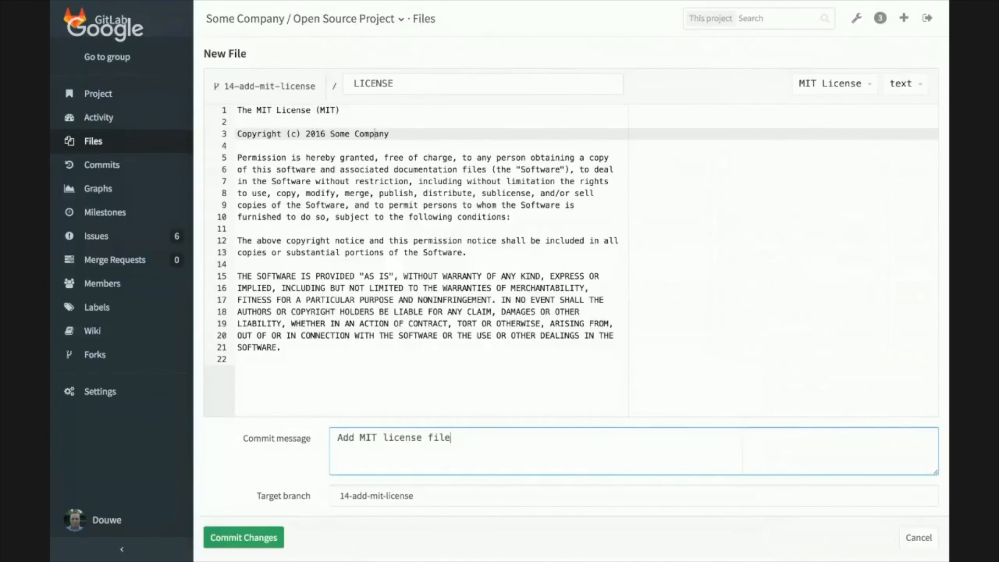
click(339, 495)
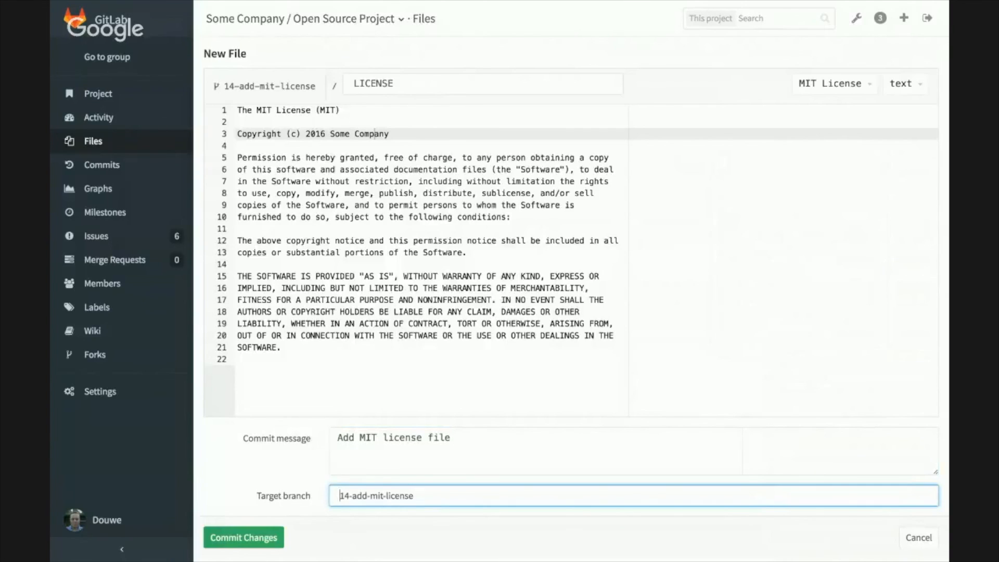
key(Return)
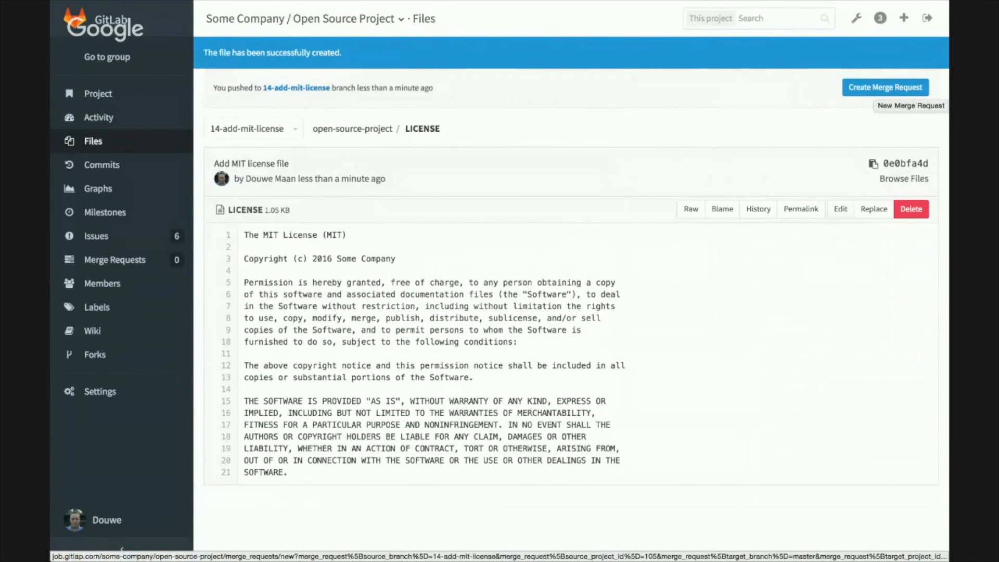
Step: Submit a merge request from 14-add-mit-license into master, assigned to Legal Counsel and labelled "legal"
click(885, 87)
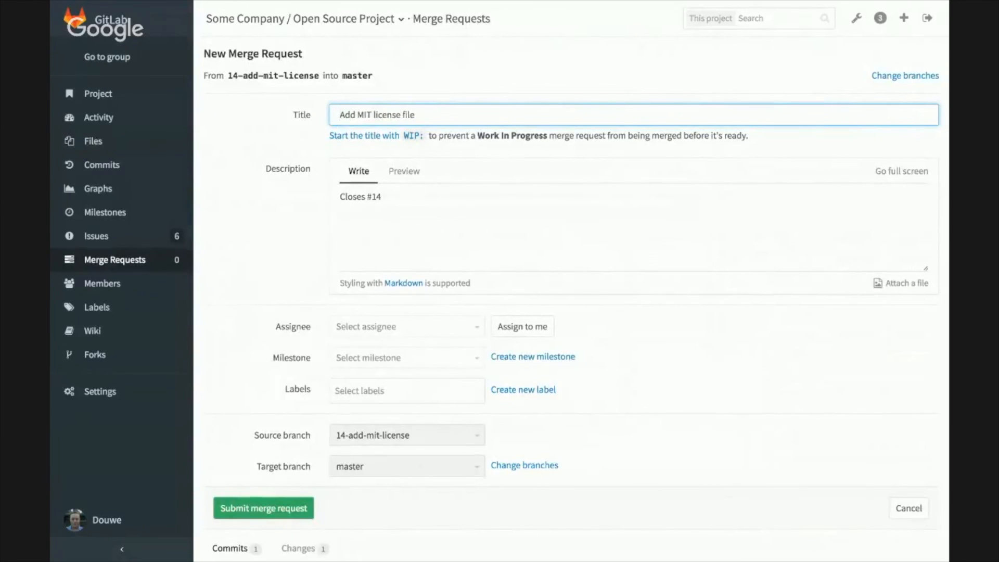
scroll(376, 312, down, 3)
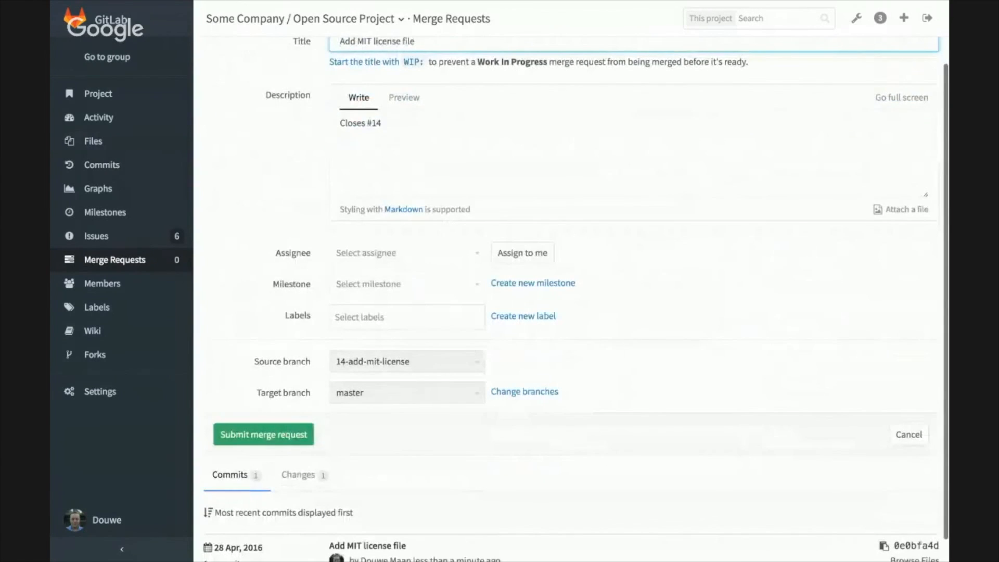
click(376, 253)
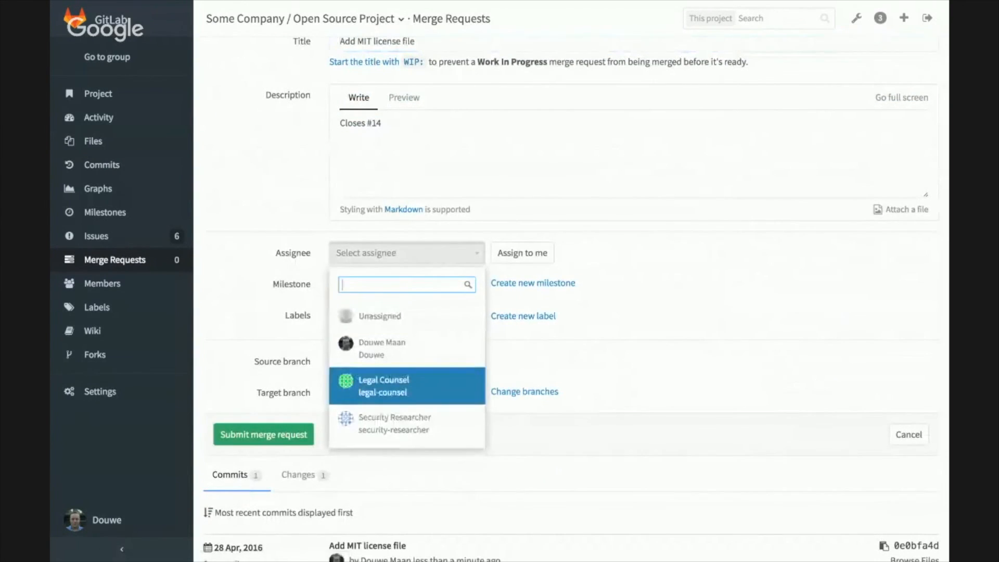
click(383, 385)
click(384, 317)
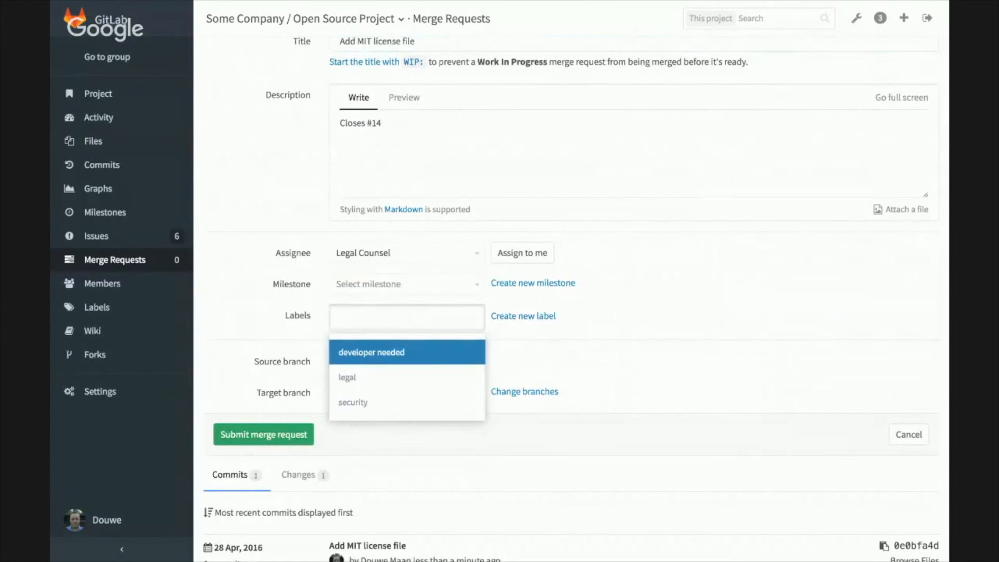
text(leg)
click(347, 352)
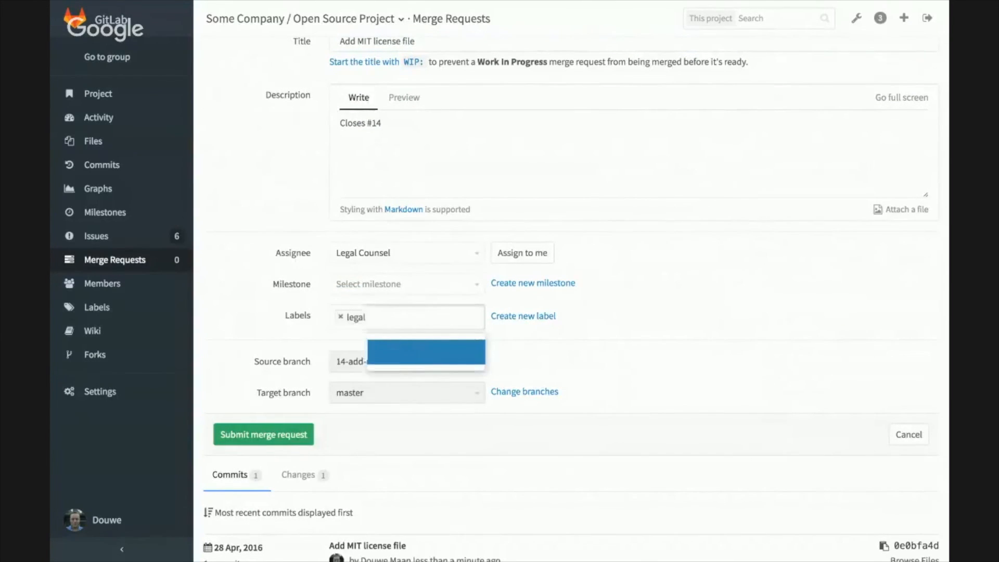
click(263, 435)
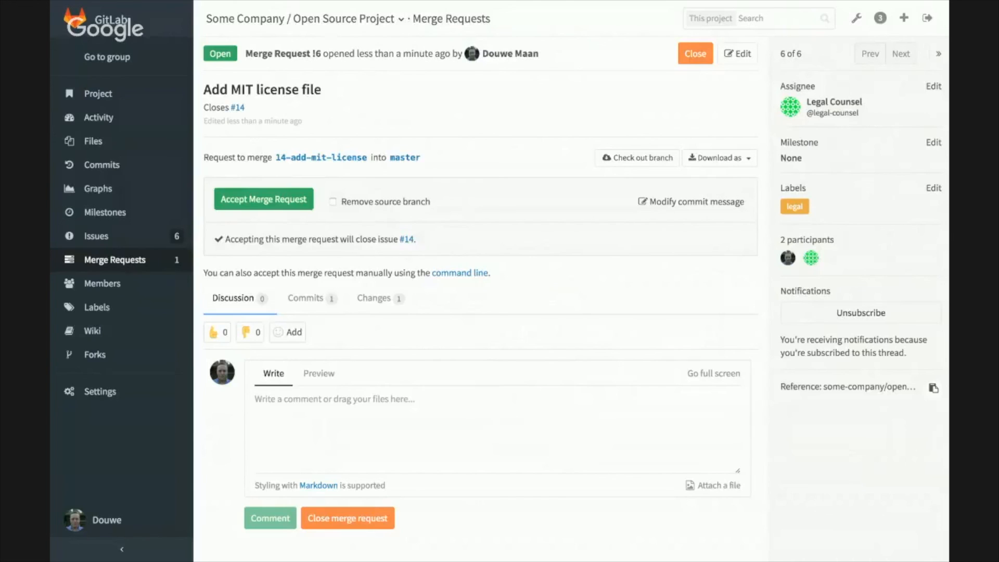
click(416, 426)
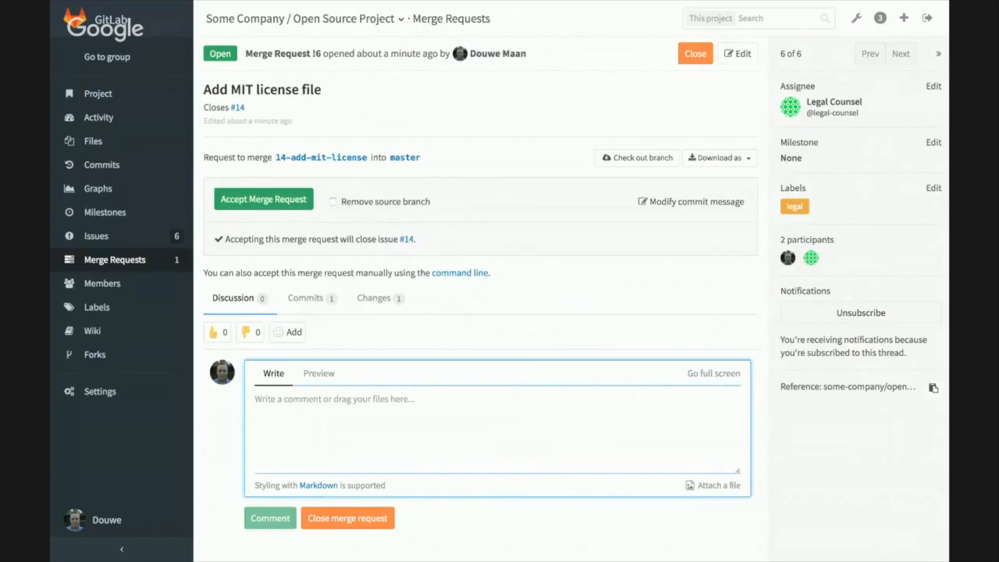
text(@legal-counsel)
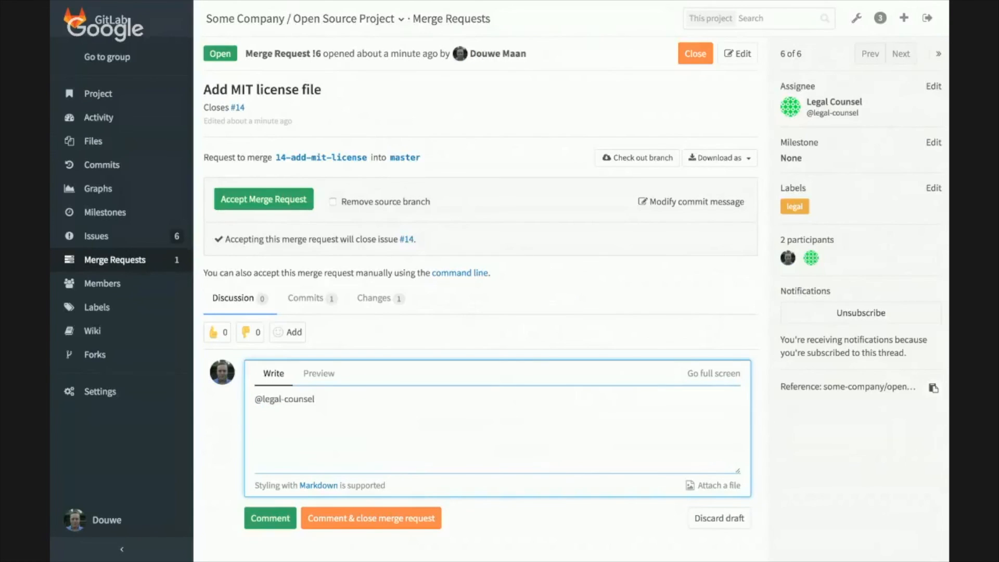
text(Please cherry-pick this into the 0-1-sta)
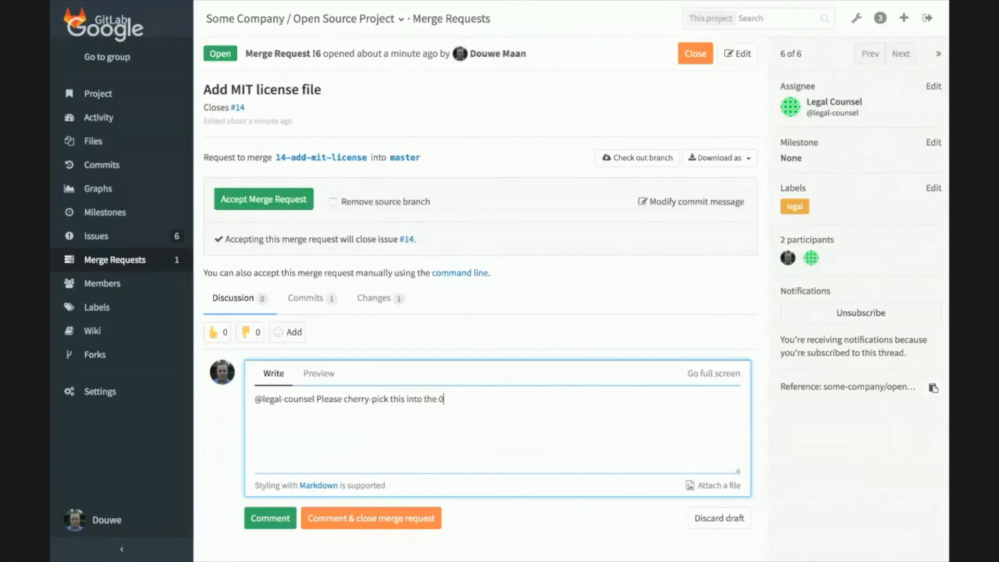
text(ble branch.)
key(ctrl+Return)
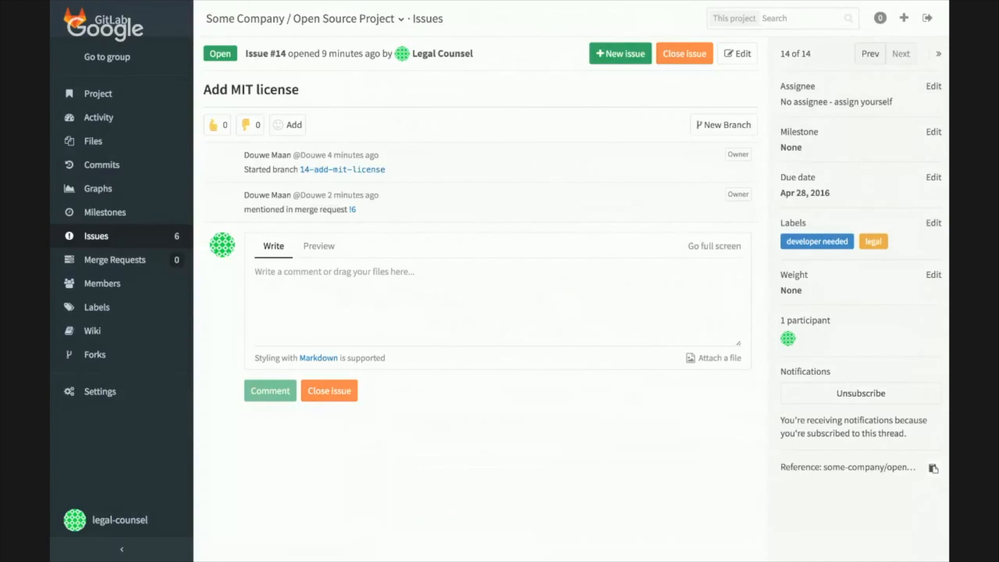
Step: From legal-counsel's refreshed "Add MIT license" issue, open the related merge request and review its LICENSE file changes
key(super+r)
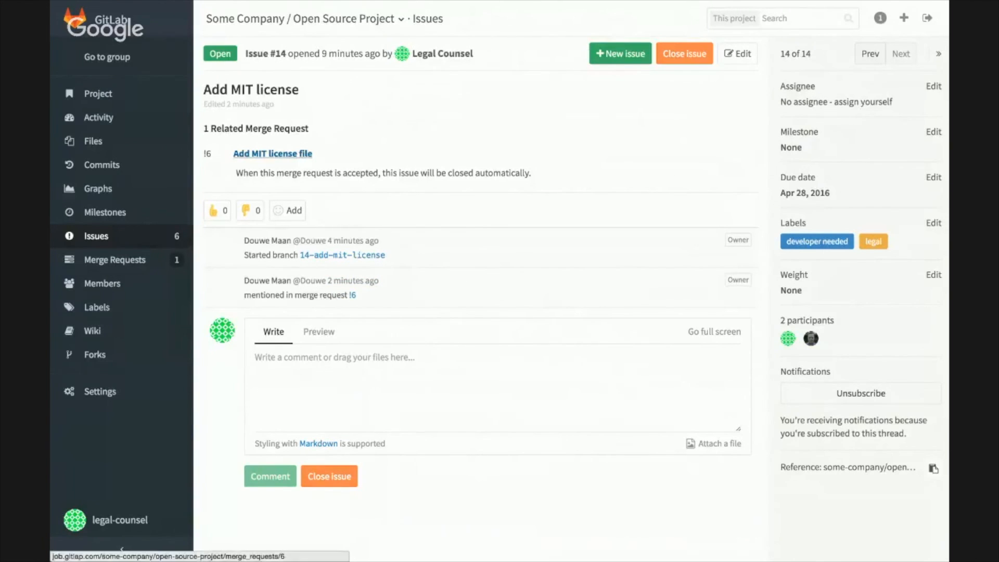
click(273, 154)
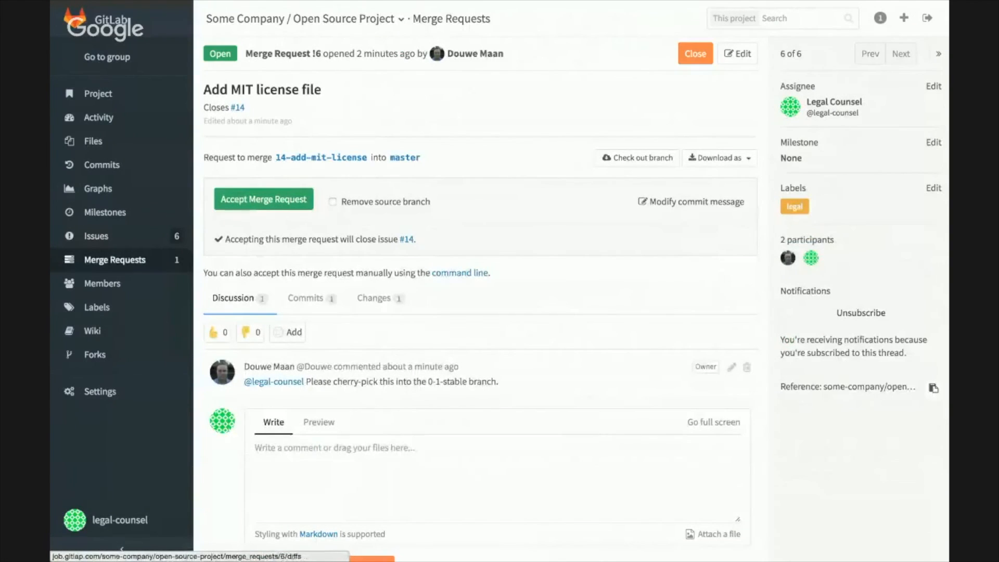
click(374, 298)
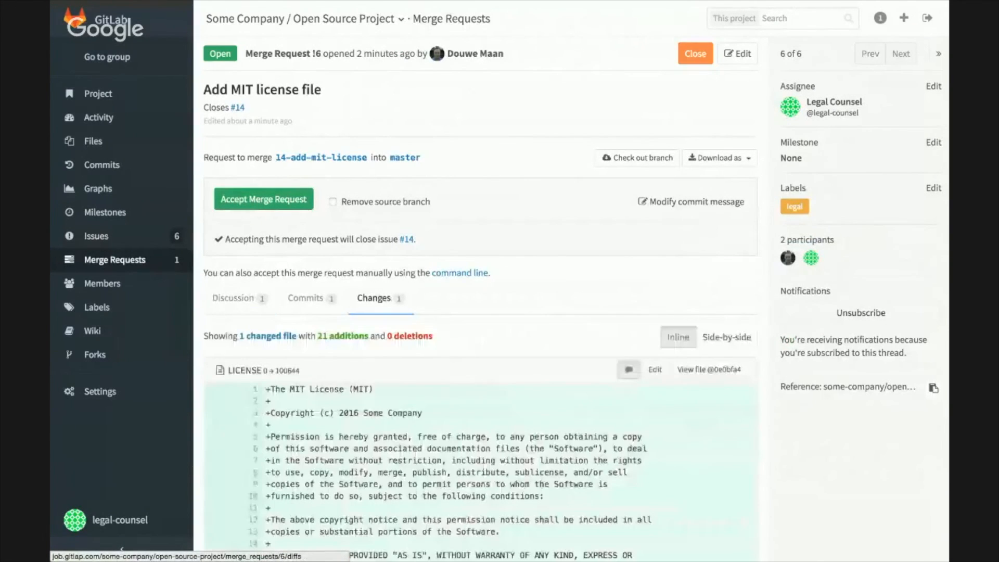
scroll(481, 313, down, 3)
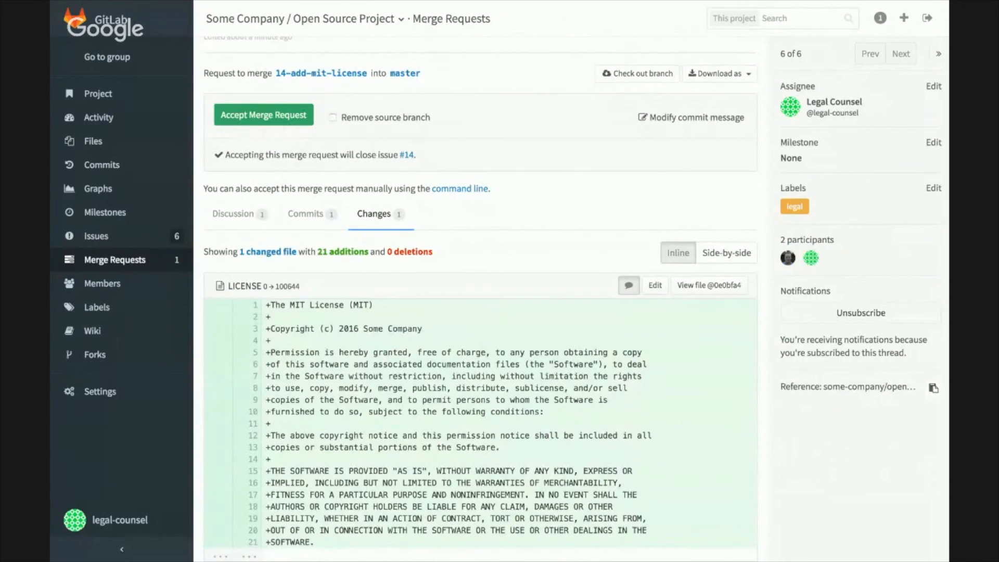
scroll(479, 312, up, 2)
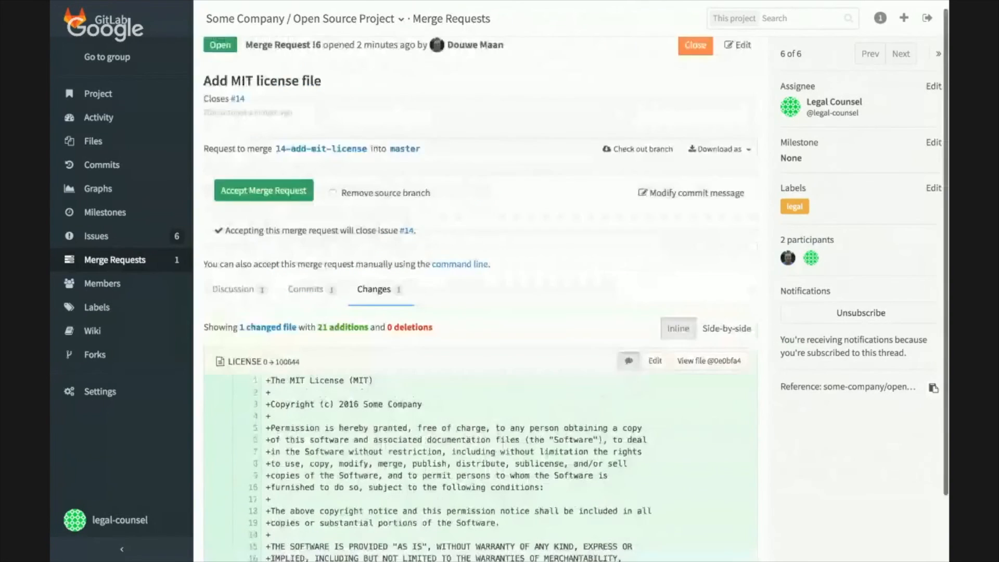
scroll(478, 312, up, 1)
Step: Return to the merge request's discussion and accept the merge with removal of the source branch
click(233, 299)
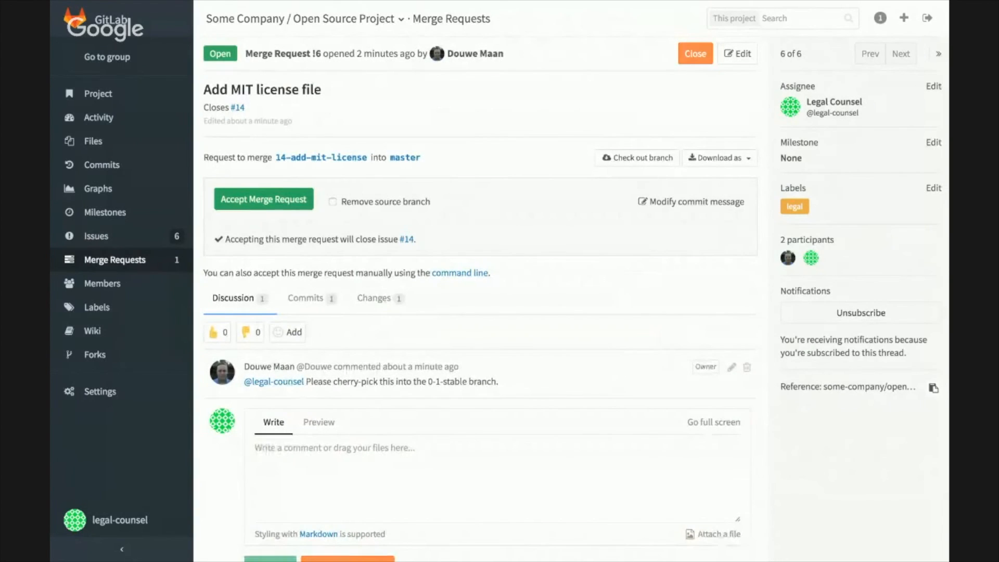
click(333, 201)
click(264, 200)
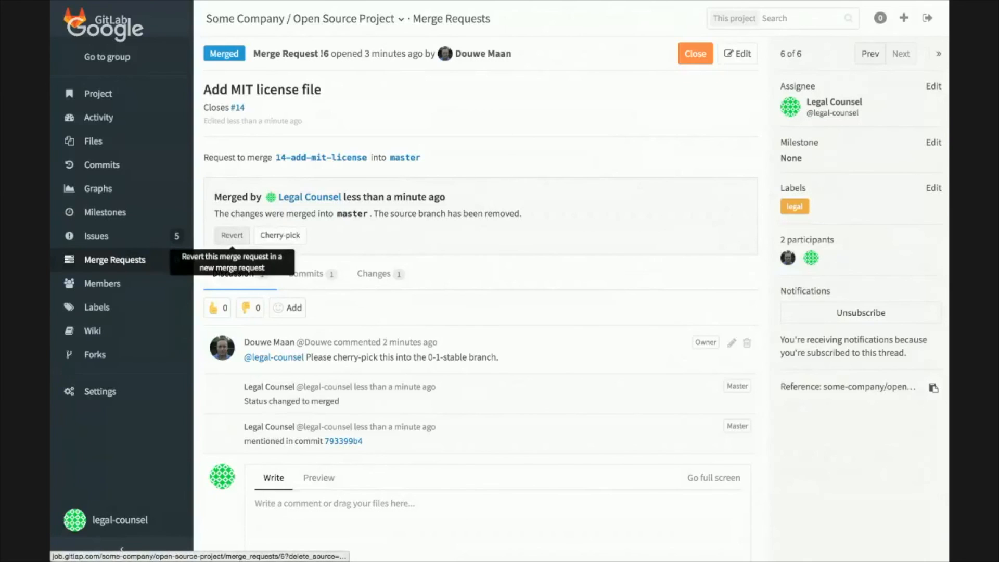
Step: Cherry-pick the merged request directly into the 0-1-stable branch without starting a new merge request
click(279, 235)
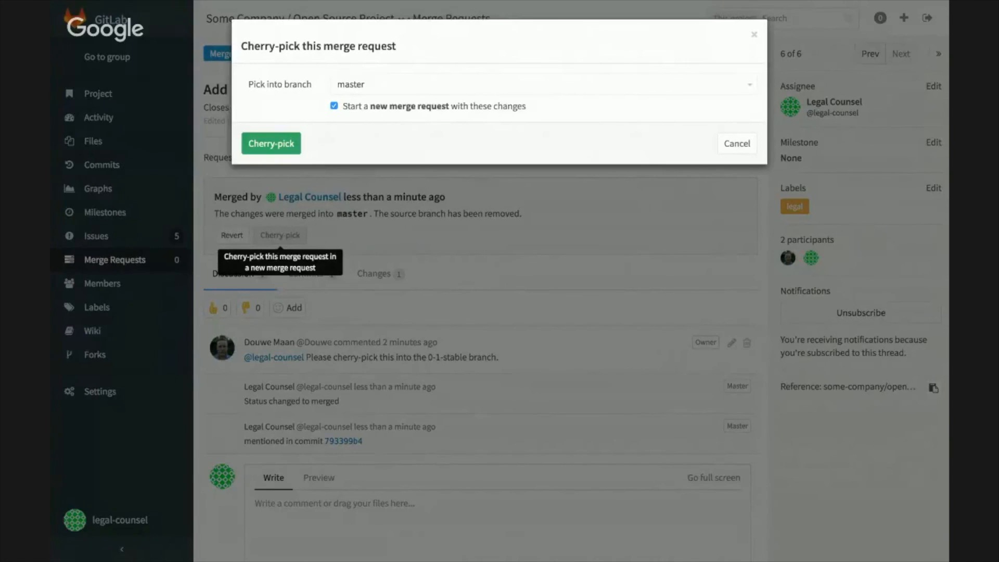
click(543, 84)
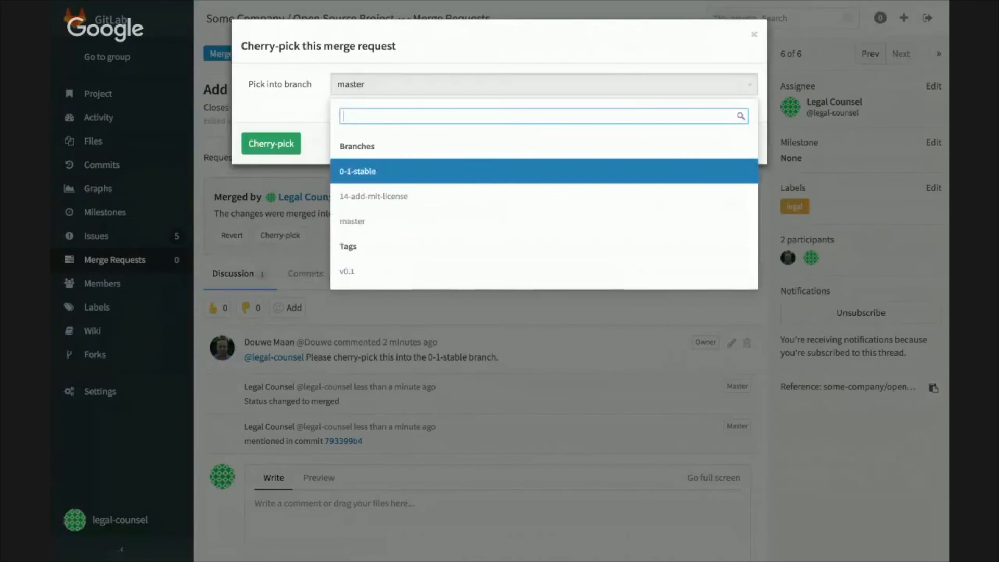
key(Return)
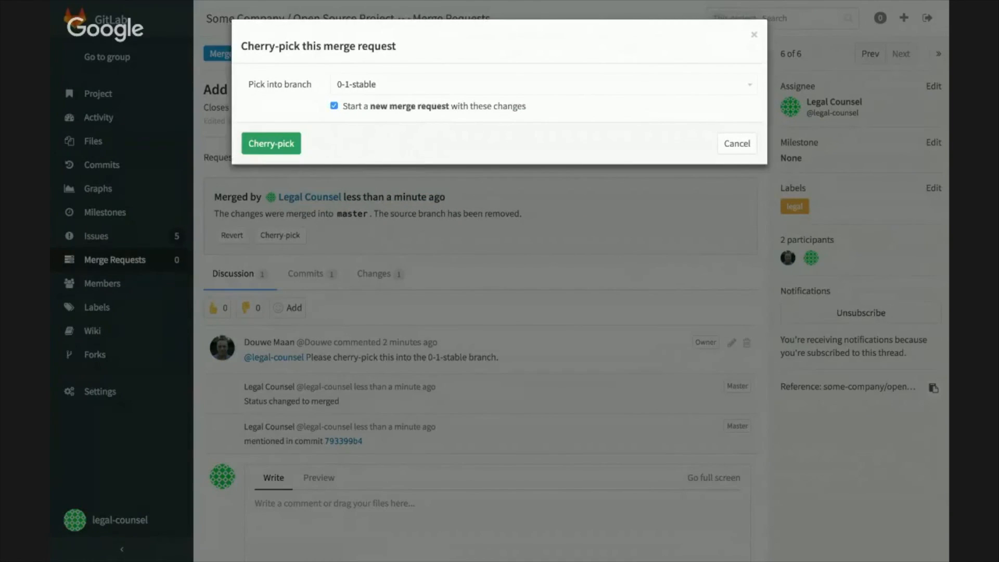
click(334, 105)
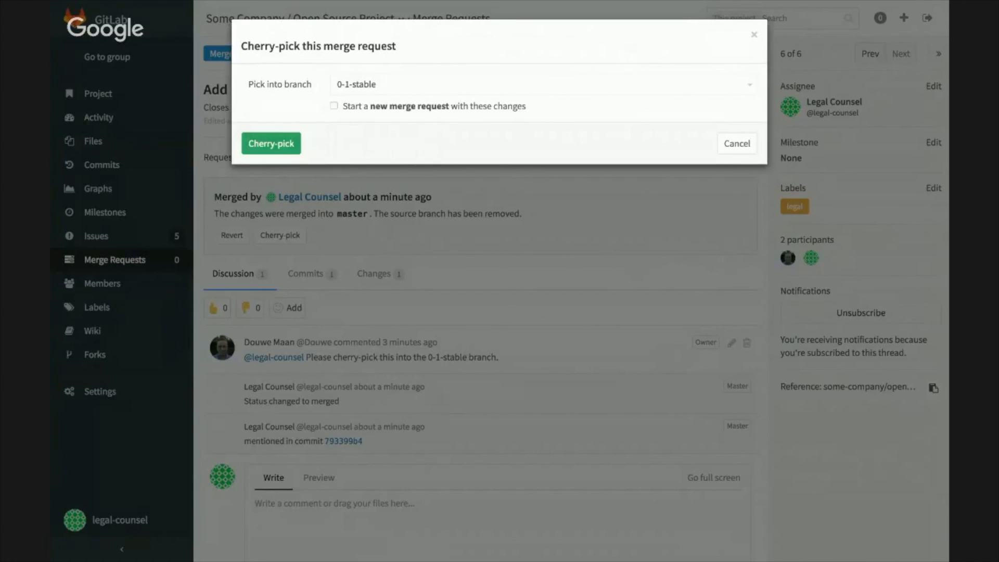
click(271, 144)
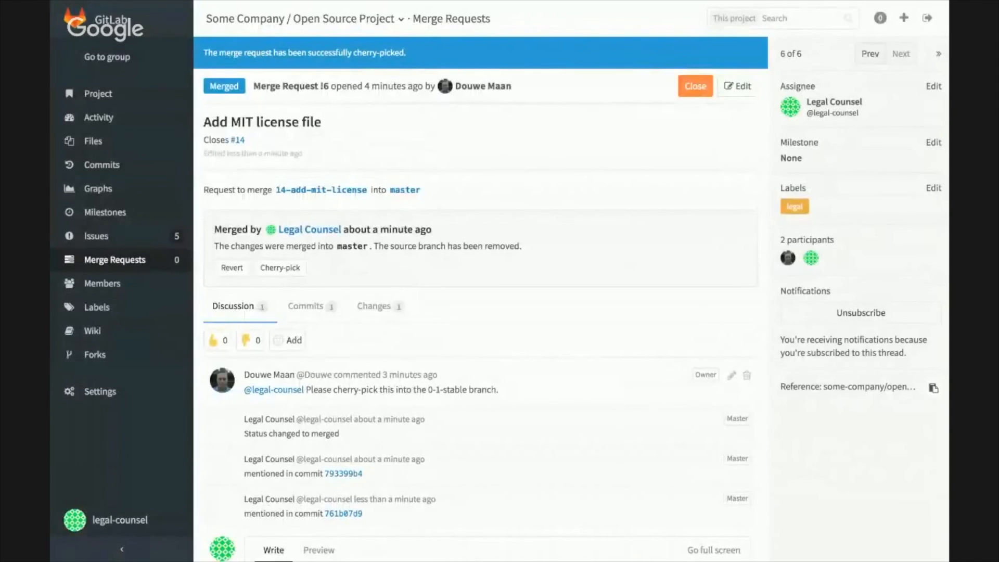
Step: Review the project's commit history, existing tags and branches
click(102, 165)
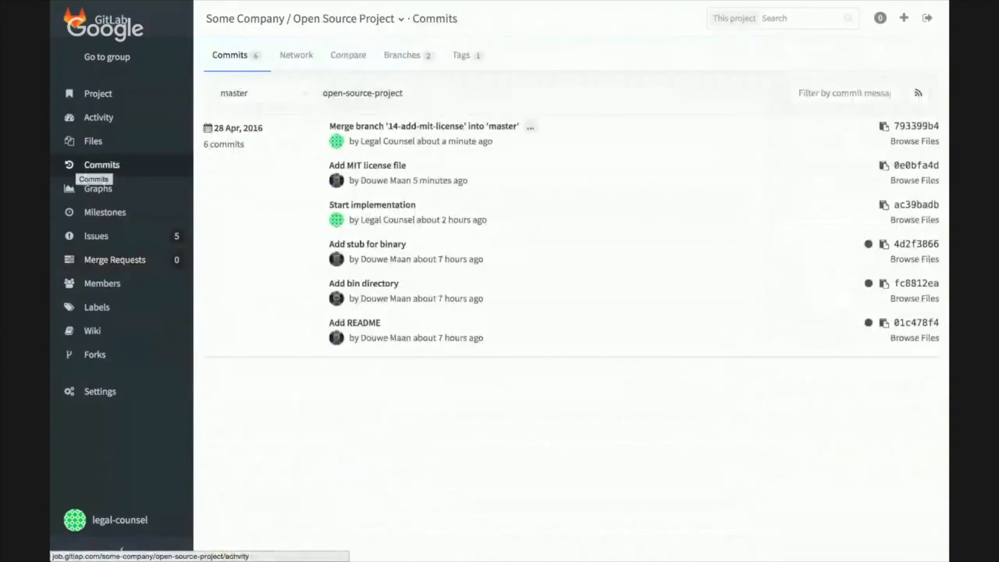
click(461, 55)
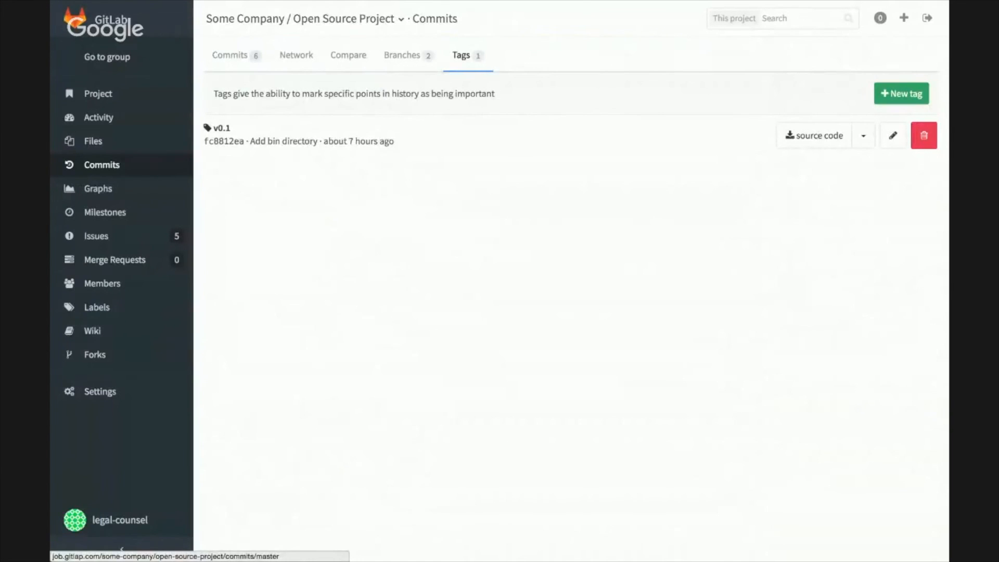
click(401, 55)
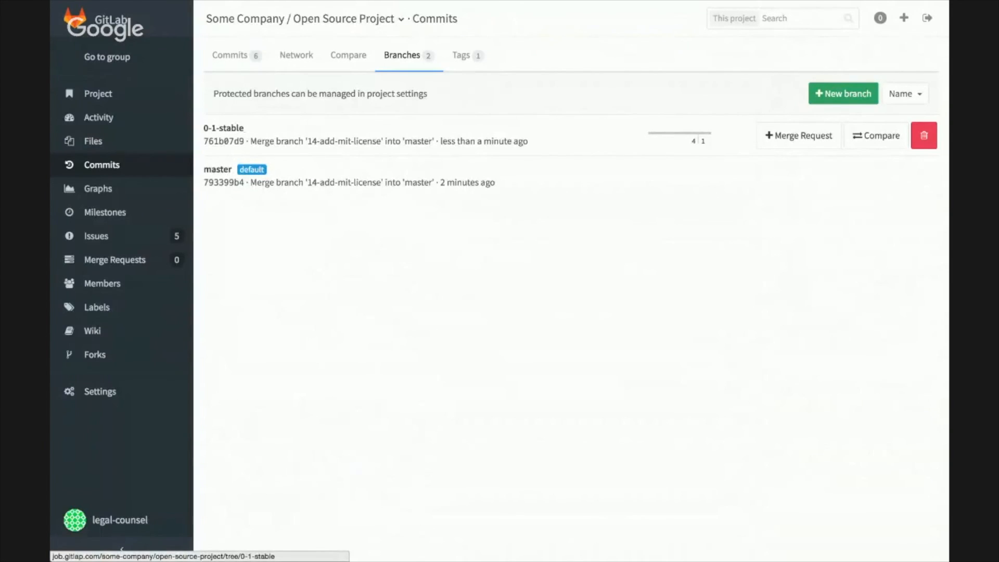
Step: Create a new tag v0.1.1 from the 0-1-stable branch
drag(248, 128, 200, 128)
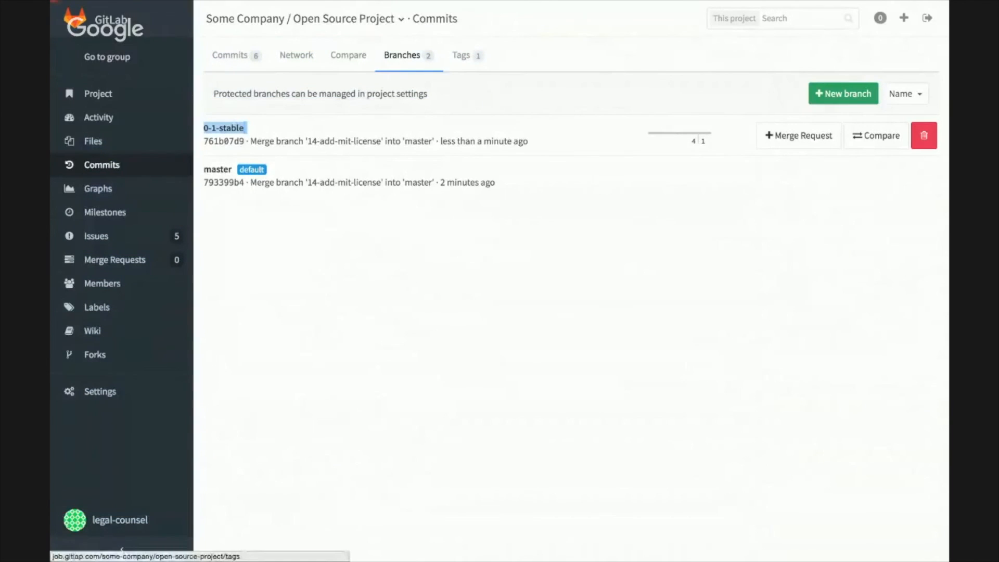
click(461, 55)
click(902, 93)
text(v0.1.1)
key(Tab)
text(0-1-stable)
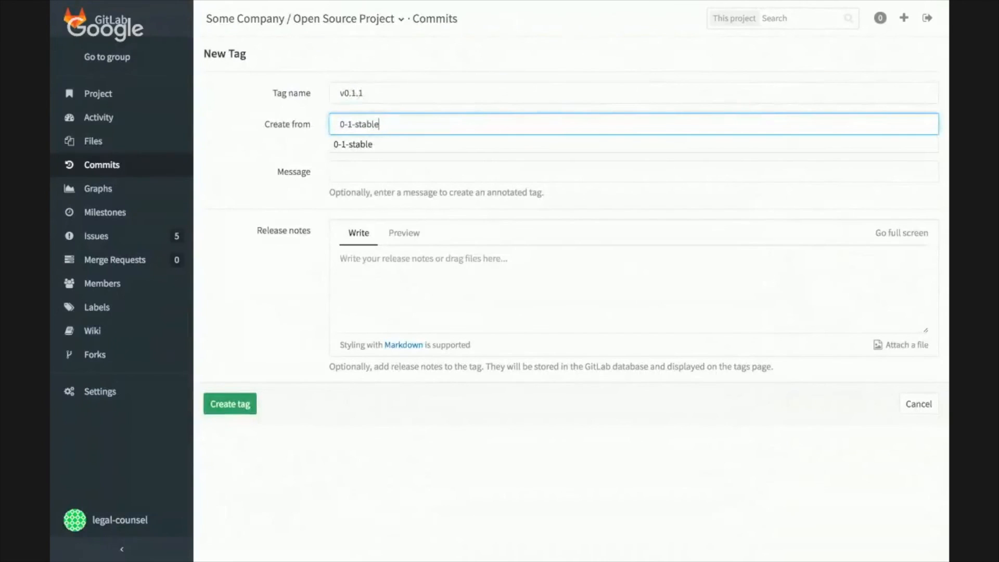
key(Return)
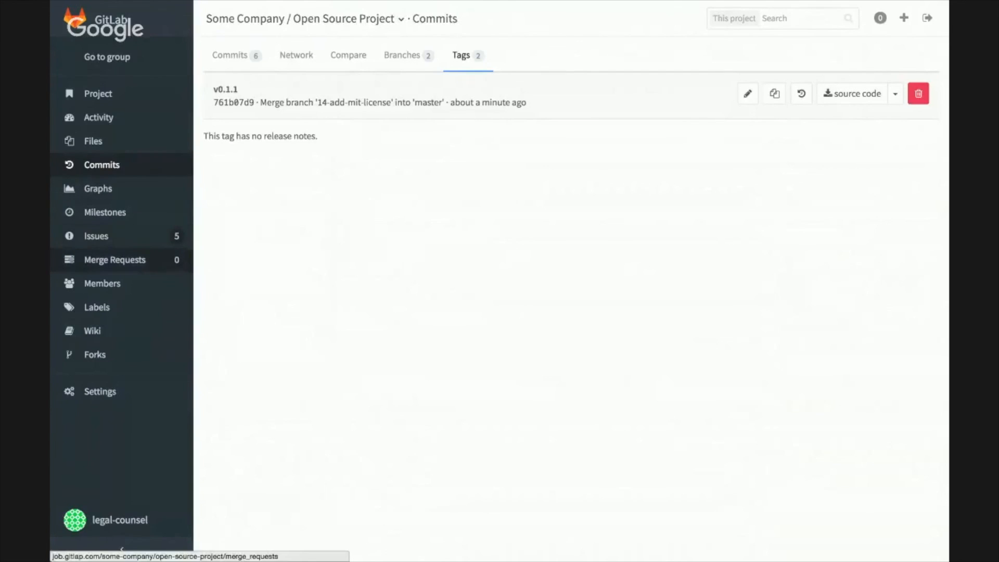
Step: Reopen the merged "Add MIT license file" merge request and post a "Thanks" comment mentioning its author
click(96, 235)
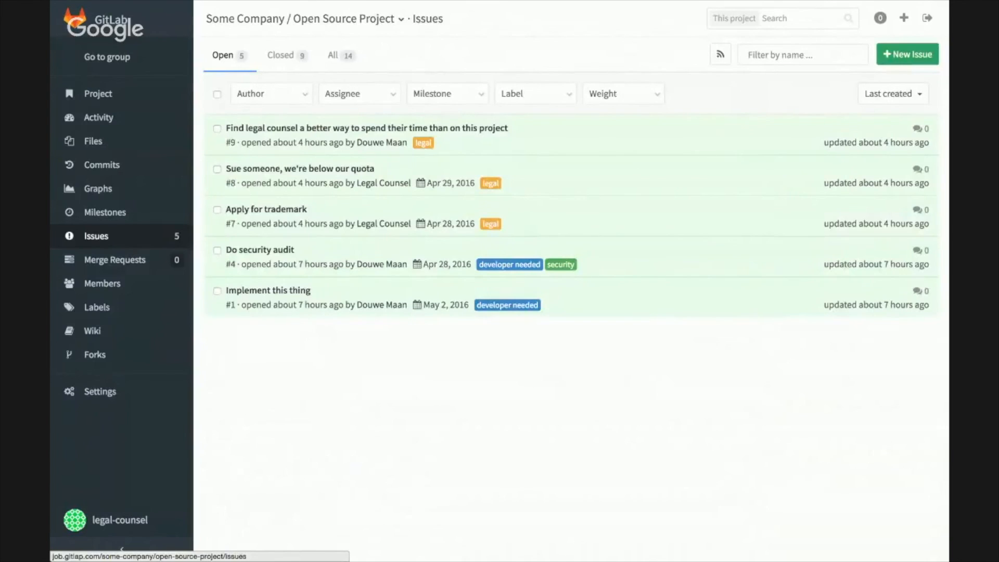
click(114, 260)
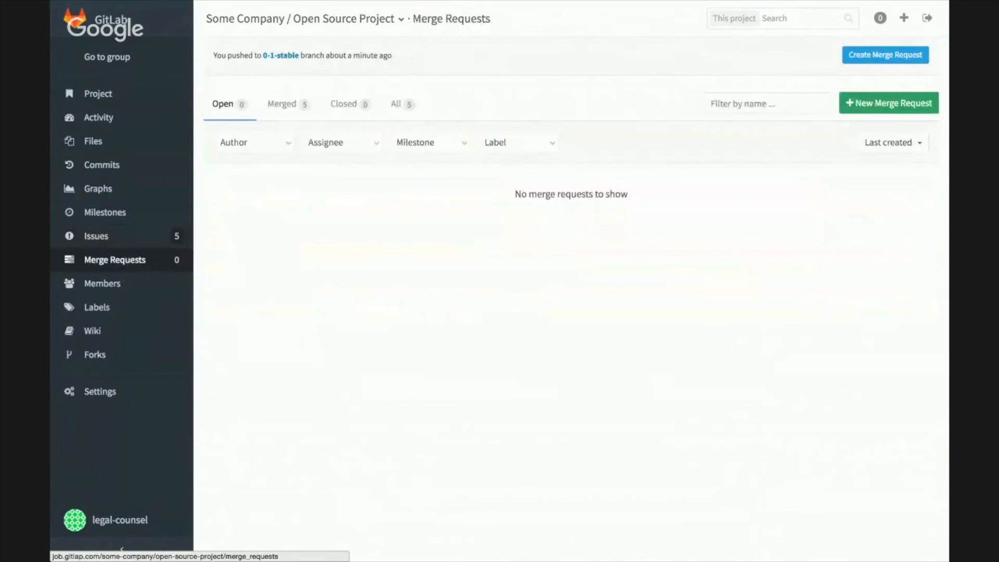
click(288, 104)
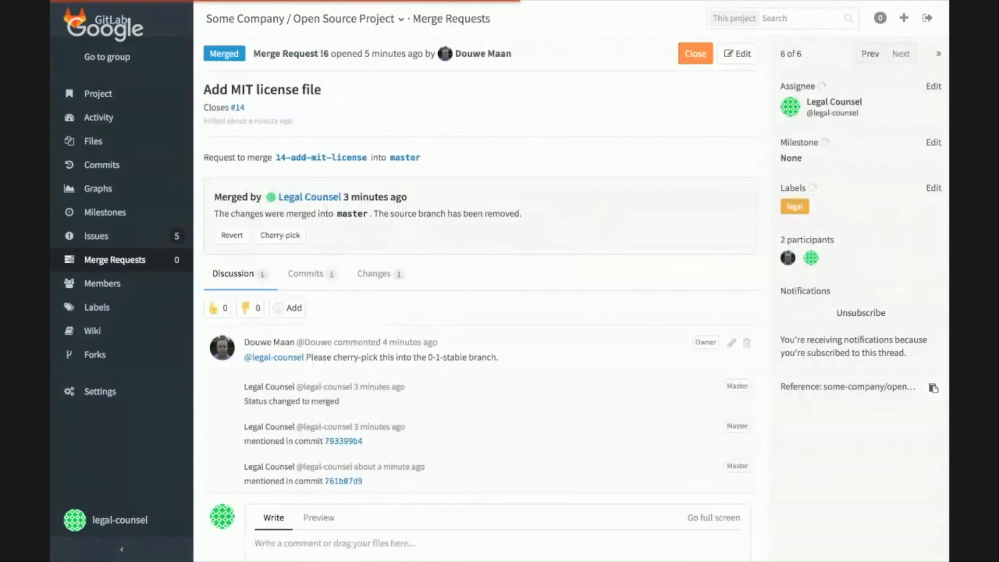
click(498, 452)
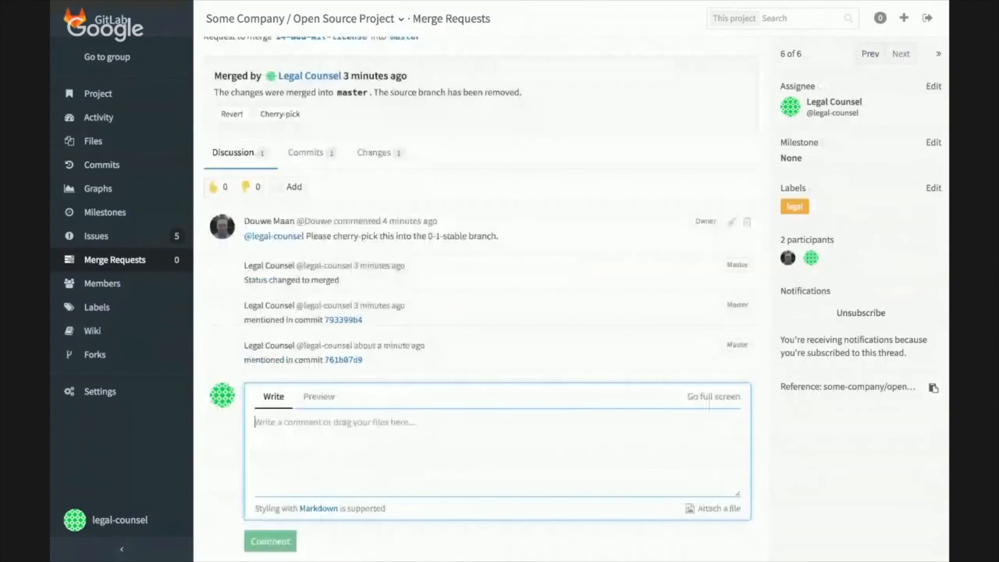
text(Thanks )
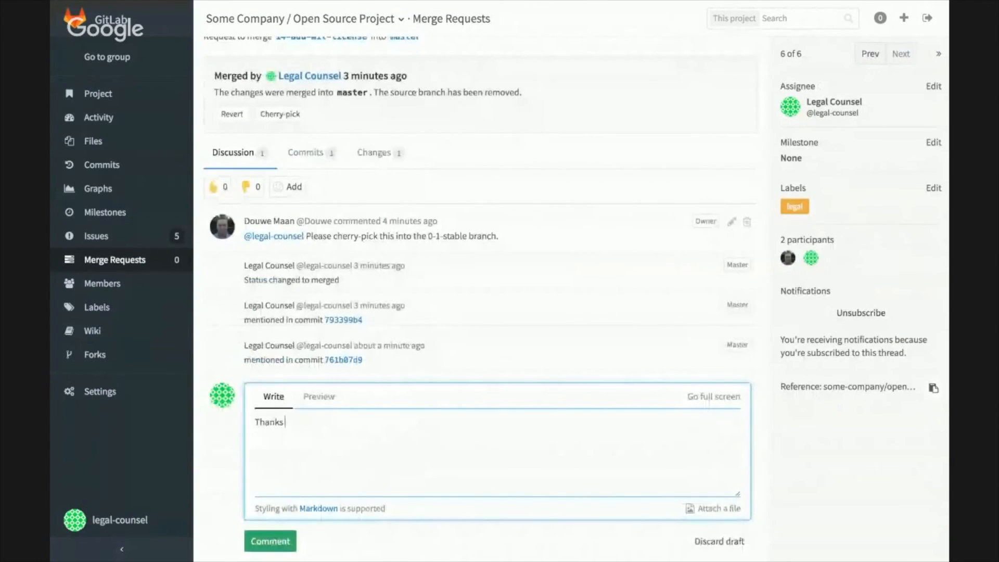
text(@)
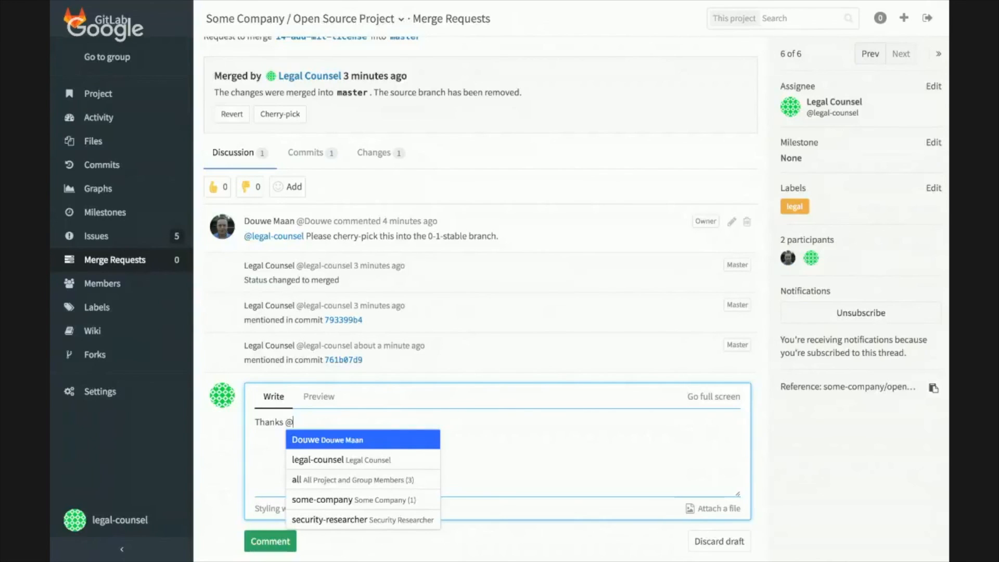
key(Return)
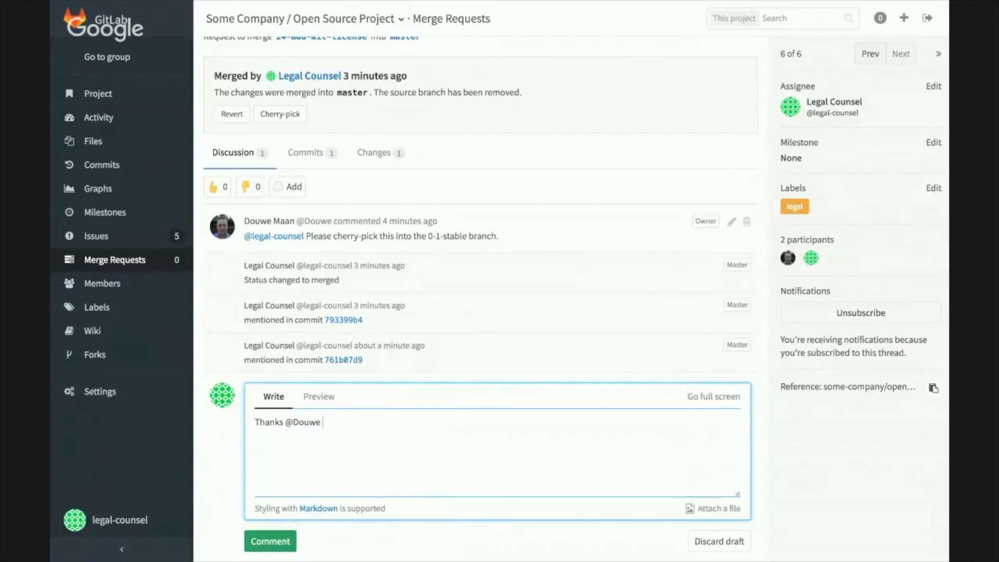
key(super+Return)
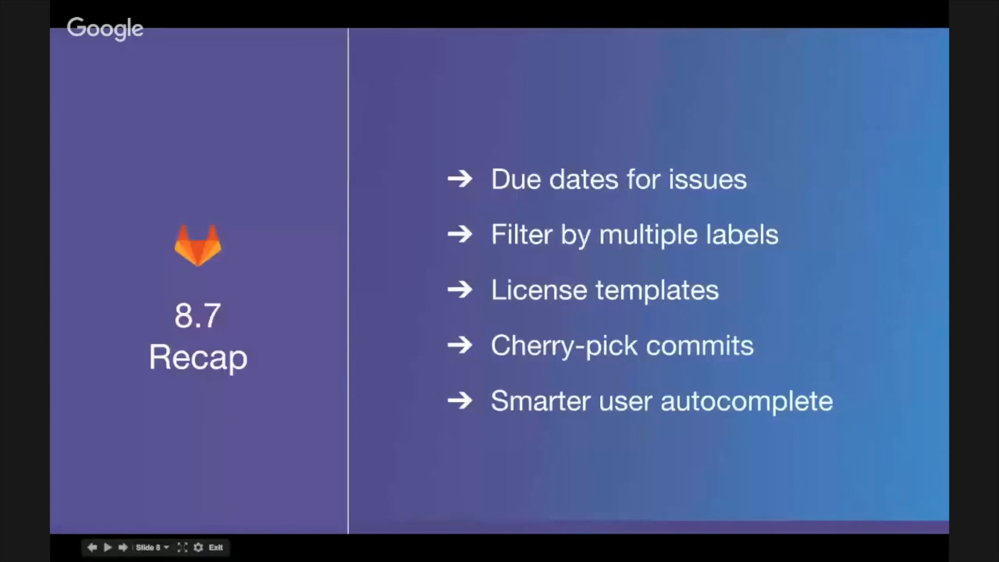
key(Left)
key(Right)
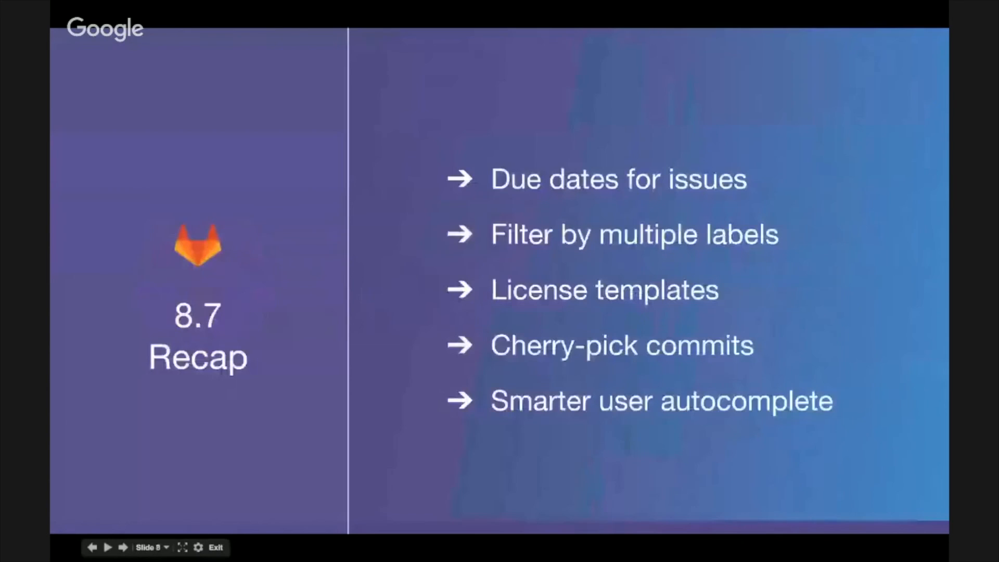